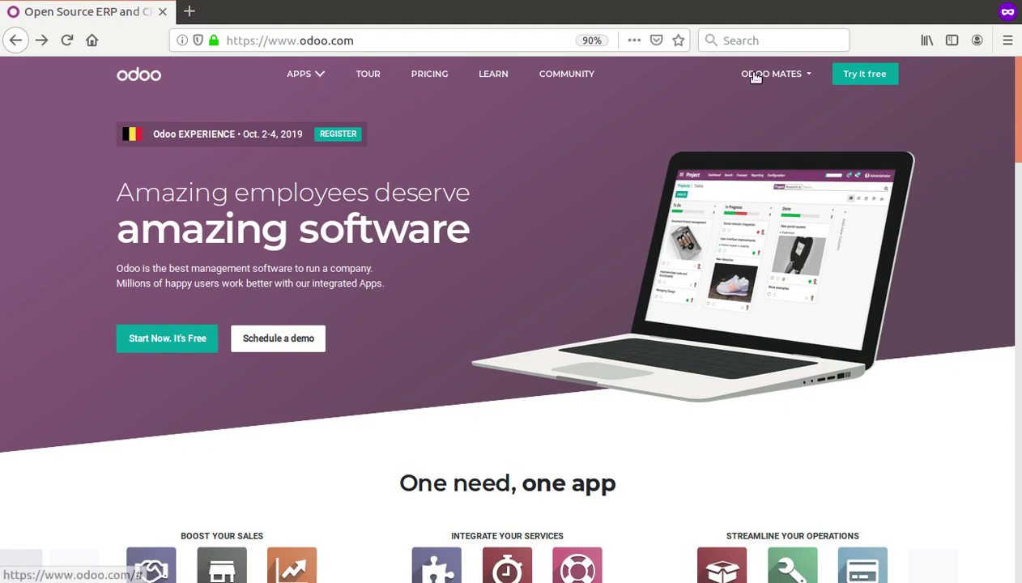
# - Go to My Databases from the account name menu
pyautogui.click(755, 74)
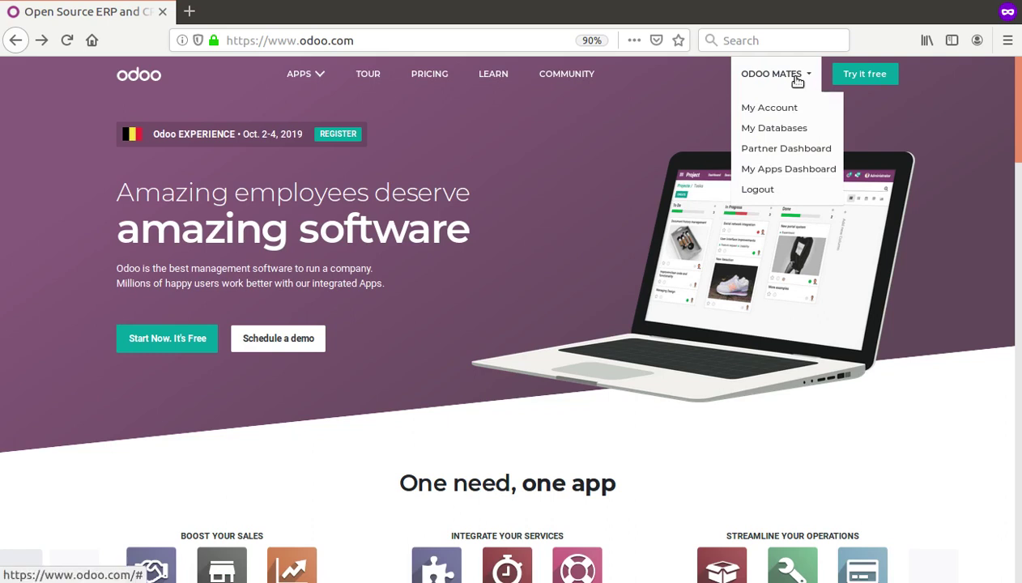
pyautogui.click(757, 131)
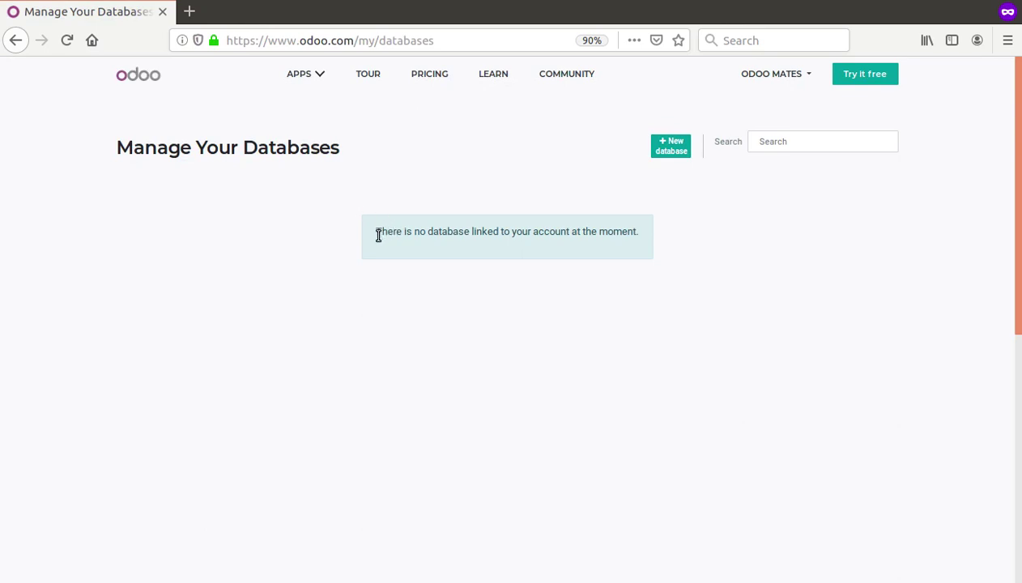
# - Start a new database from the Manage Your Databases page
pyautogui.moveTo(378, 234); pyautogui.dragTo(492, 233)
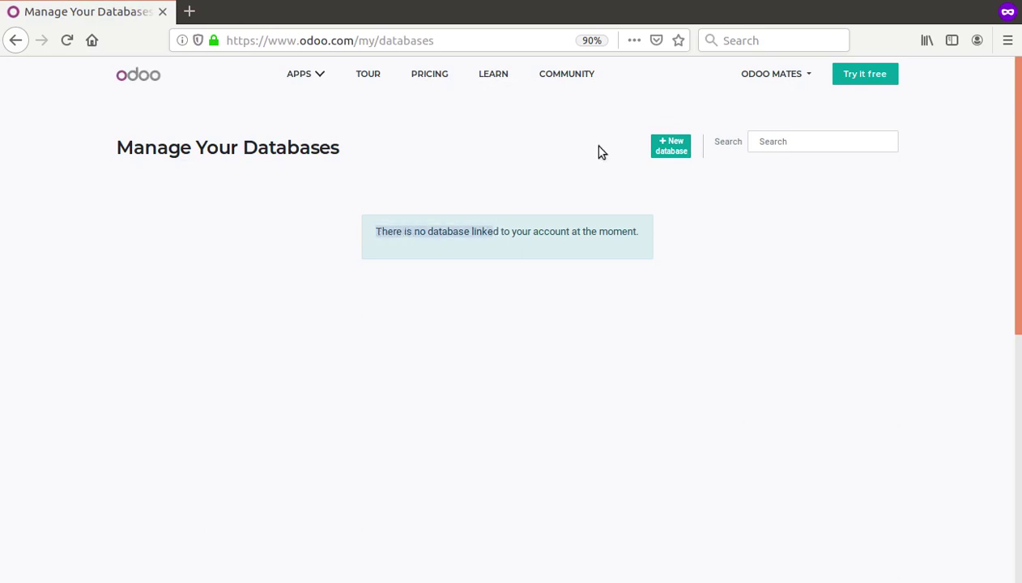
pyautogui.click(512, 245)
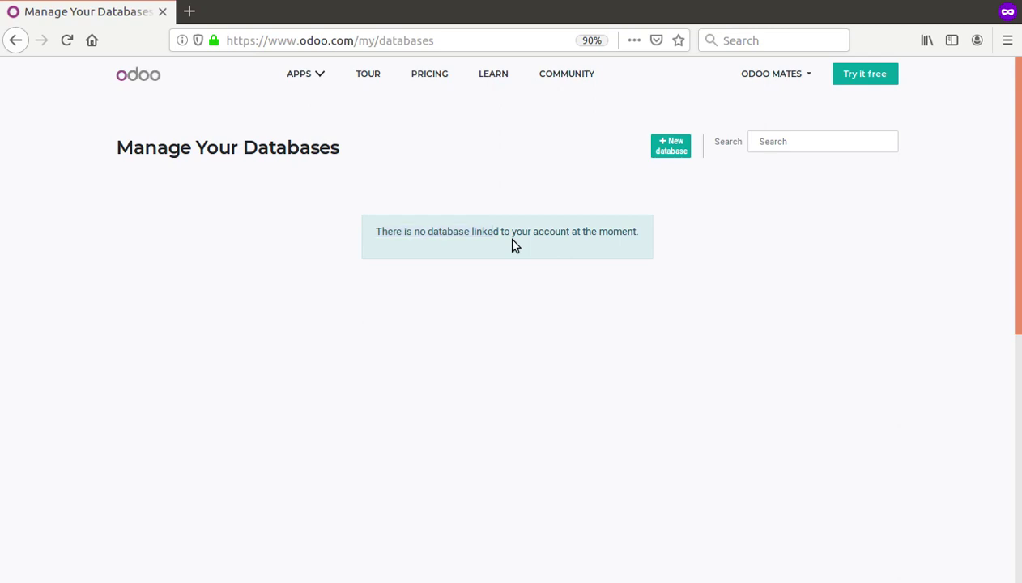
pyautogui.click(676, 156)
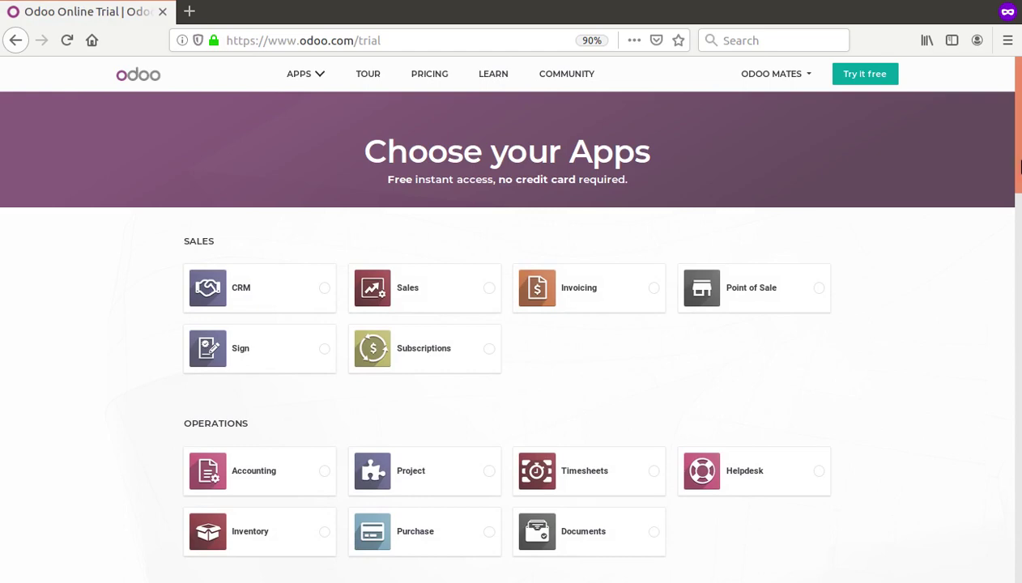
# - Select the Website app, try adding eCommerce, then remove it to keep only Website
pyautogui.moveTo(1019, 165); pyautogui.dragTo(1018, 281)
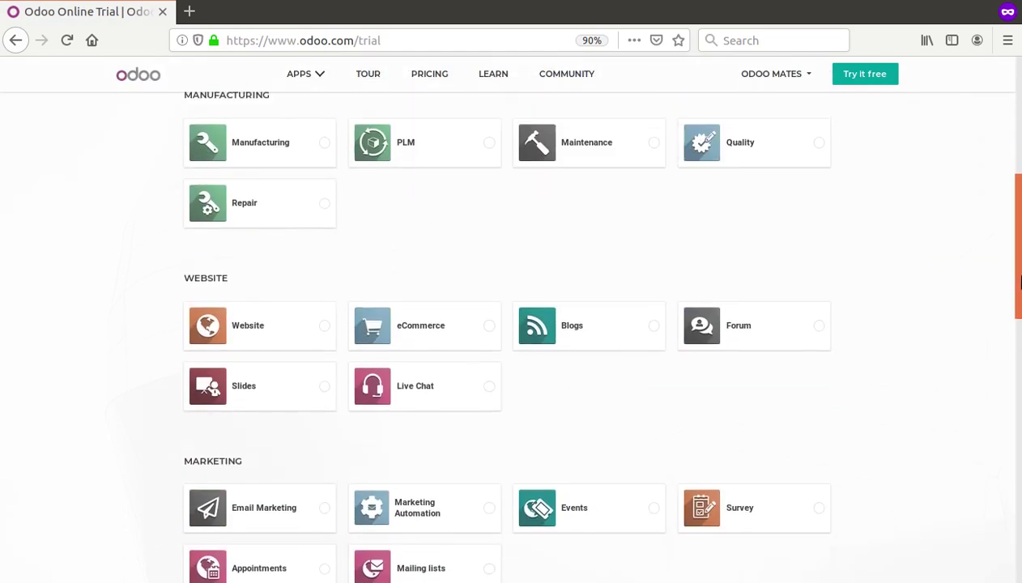
pyautogui.click(326, 331)
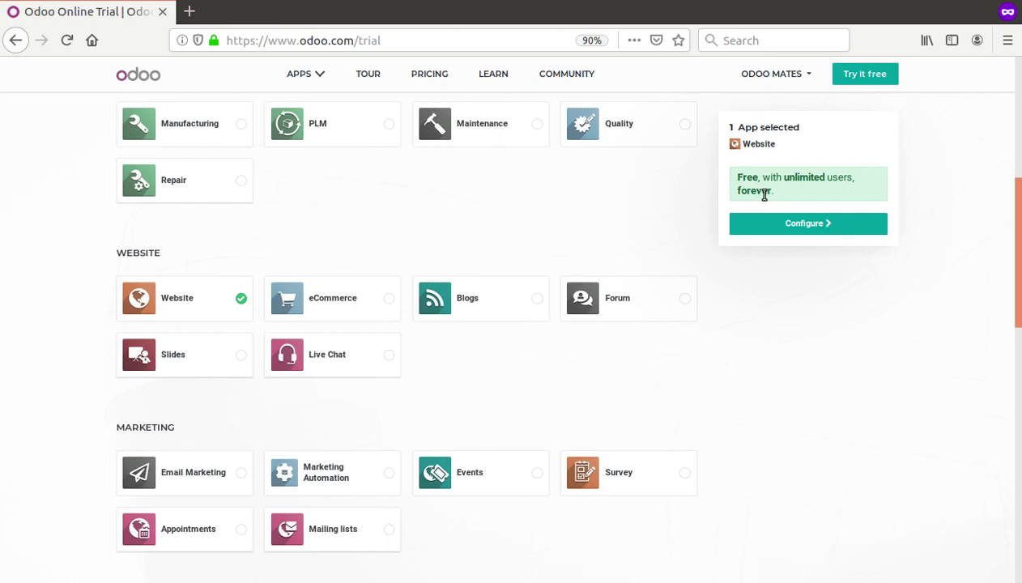
pyautogui.scroll(10, 1011, 162)
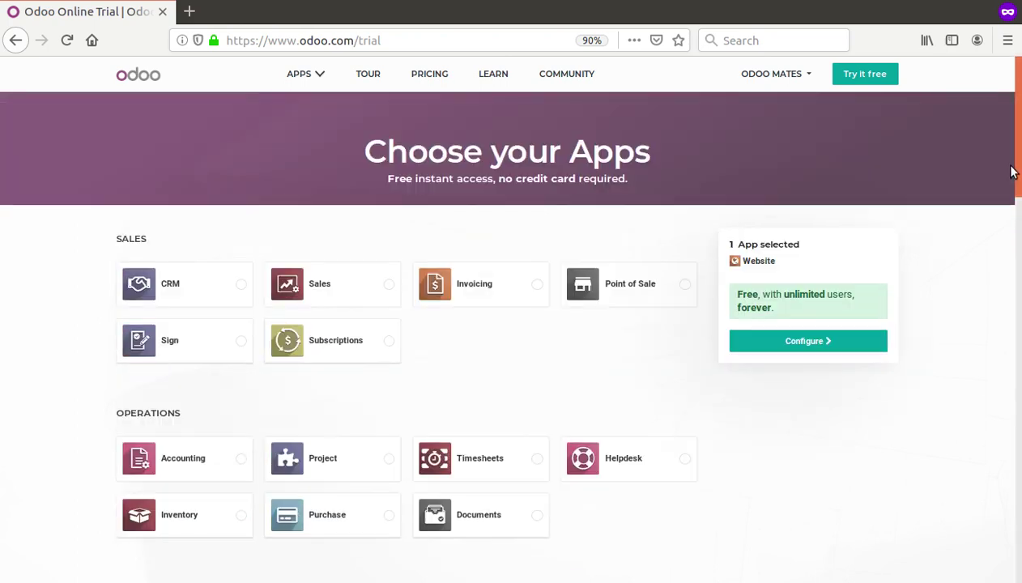
pyautogui.click(802, 91)
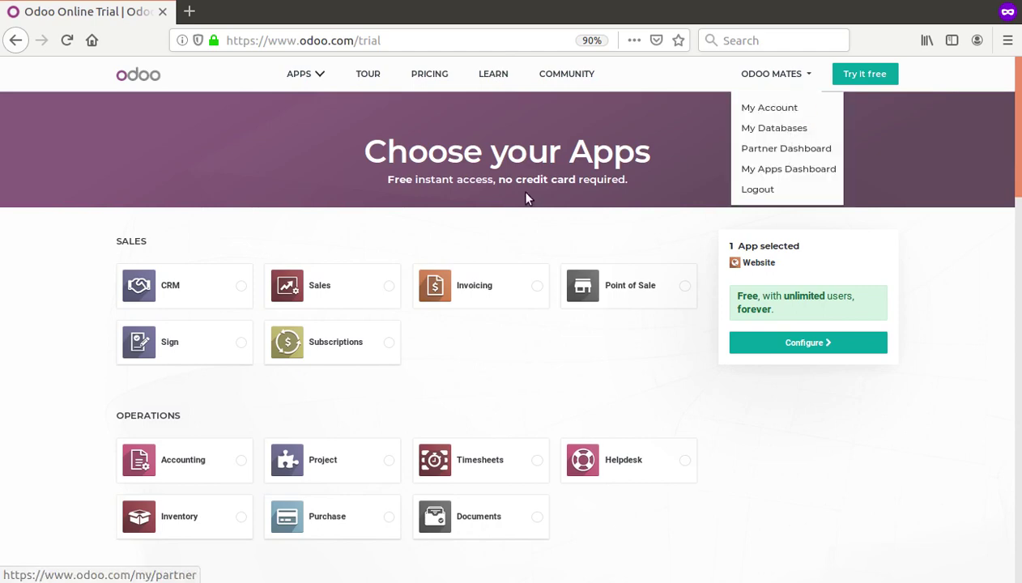
pyautogui.click(700, 237)
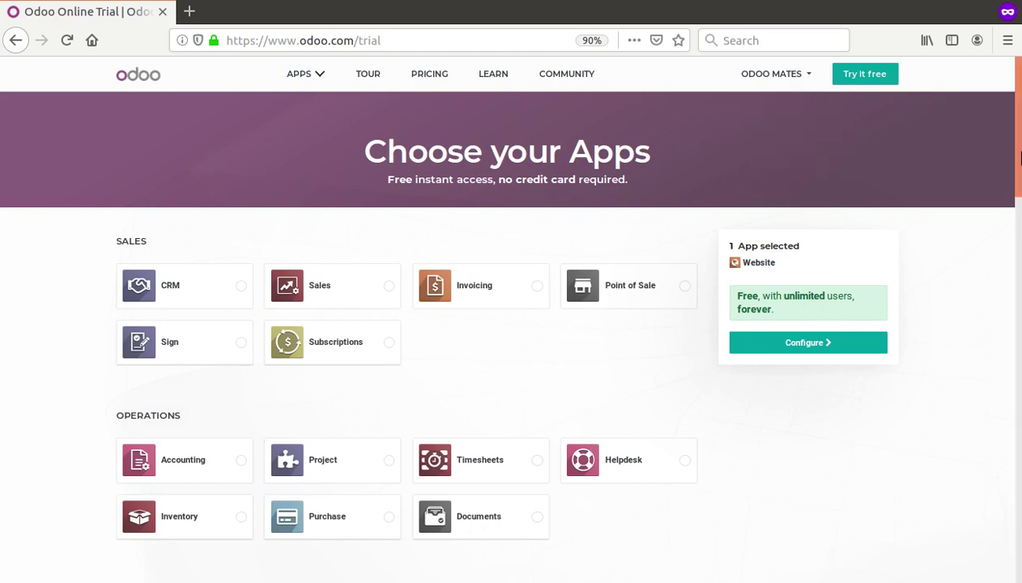
pyautogui.scroll(-6, 1018, 162)
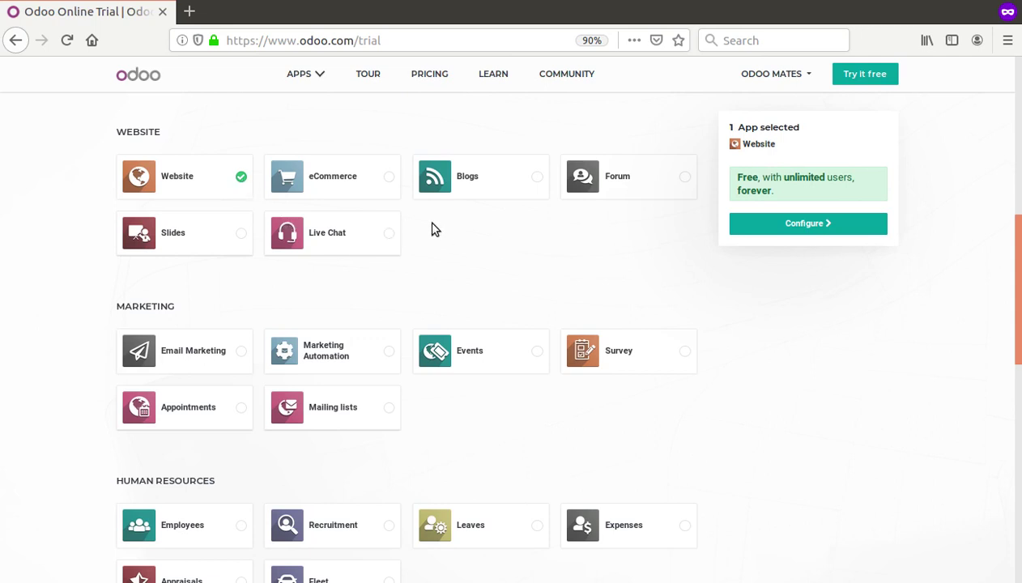
pyautogui.click(390, 178)
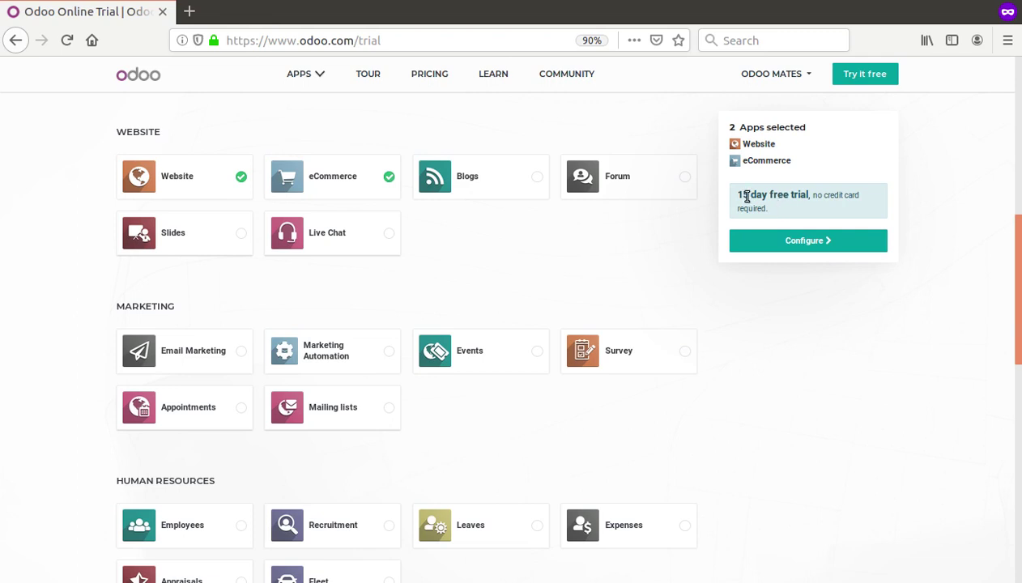
pyautogui.click(389, 177)
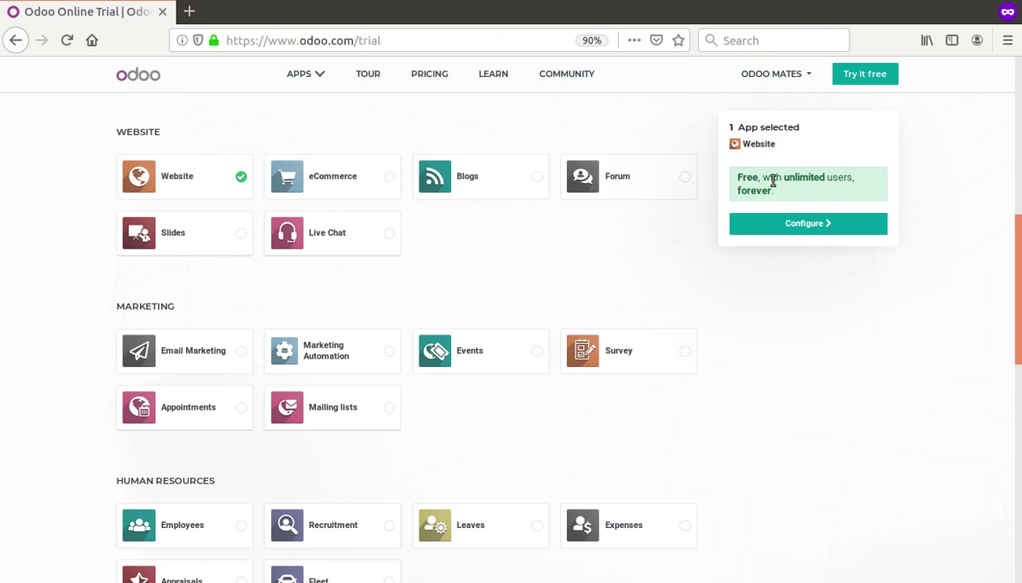
# - Continue to the sign-up form and set Company Name to ABCD, replacing earlier tries Fashion and Rental
pyautogui.click(800, 229)
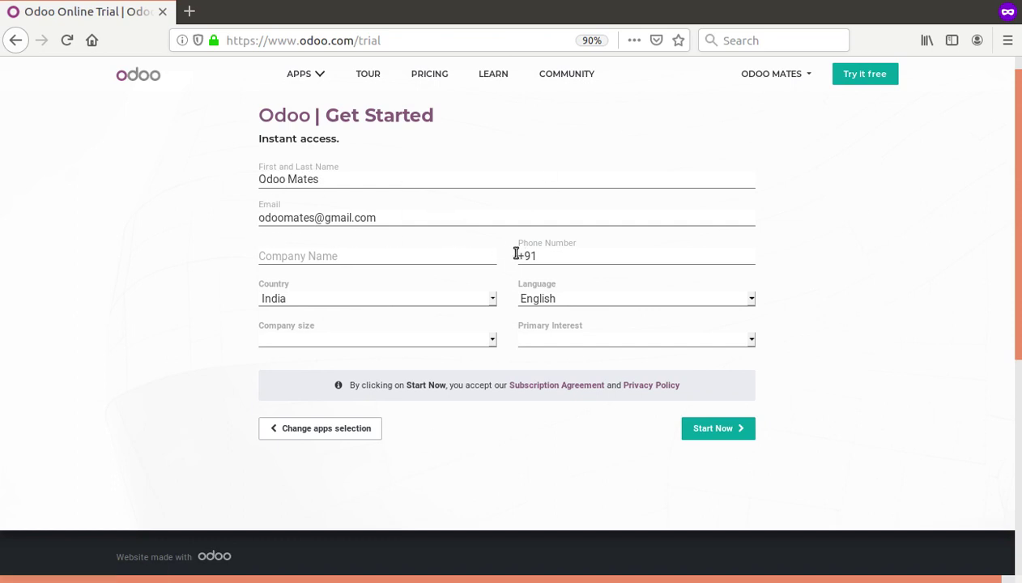
pyautogui.click(310, 253)
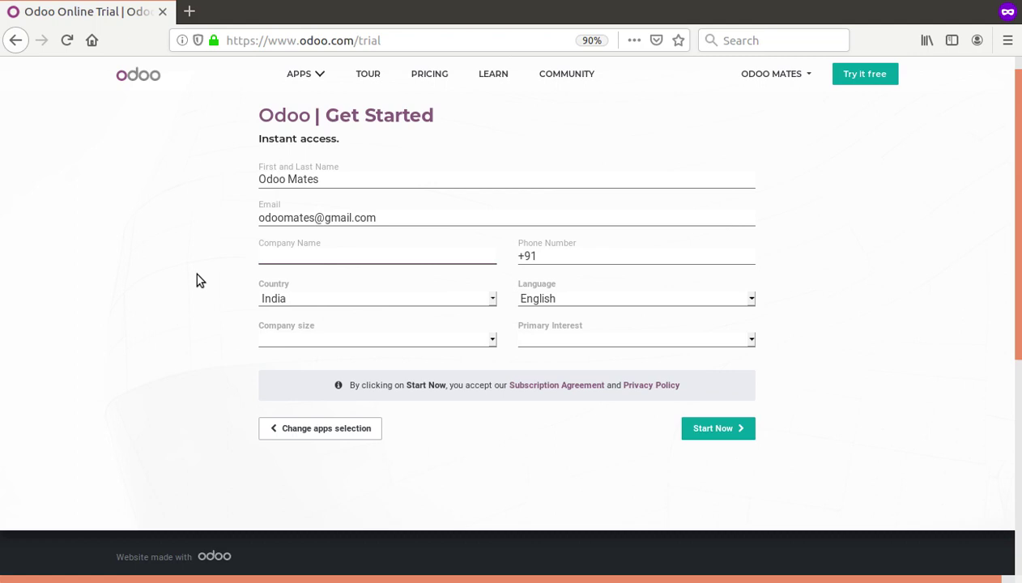
pyautogui.write('F')
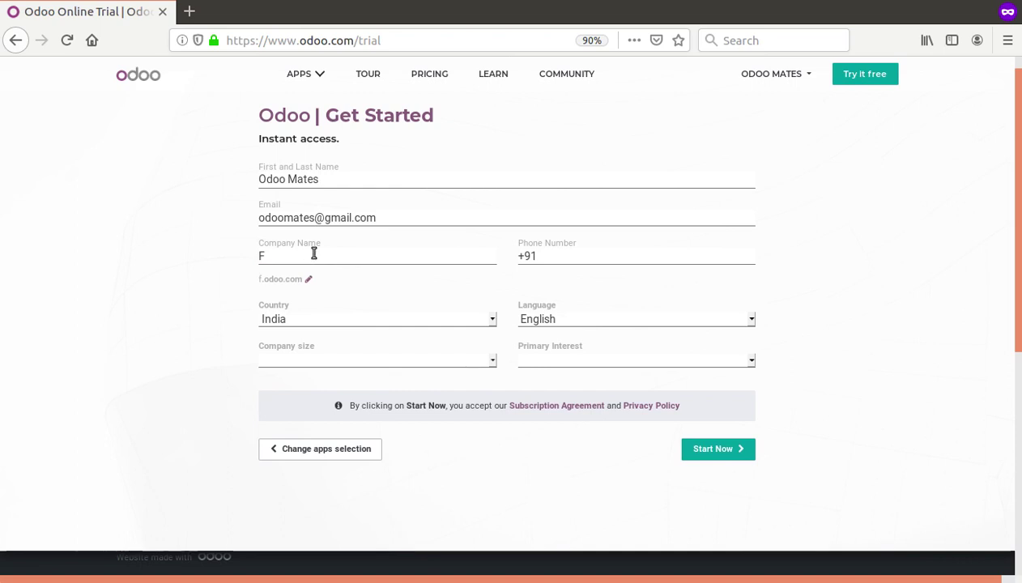
pyautogui.write('ashion')
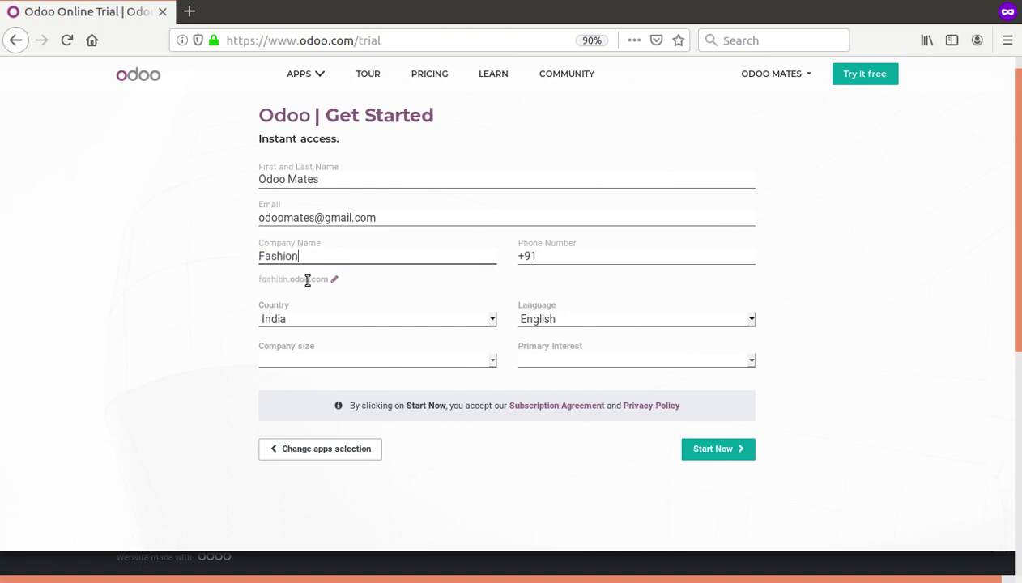
pyautogui.hotkey('ctrl', 'a')
pyautogui.write('Rental')
pyautogui.hotkey('ctrl', 'a')
pyautogui.write('AB')
pyautogui.press('BackSpace')
pyautogui.write('BCD')
# - Replace ABCD with 'Fashion Store', then remove the space to get FashionStore
pyautogui.doubleClick(286, 258)
pyautogui.press('BackSpace')
pyautogui.write('fashio')
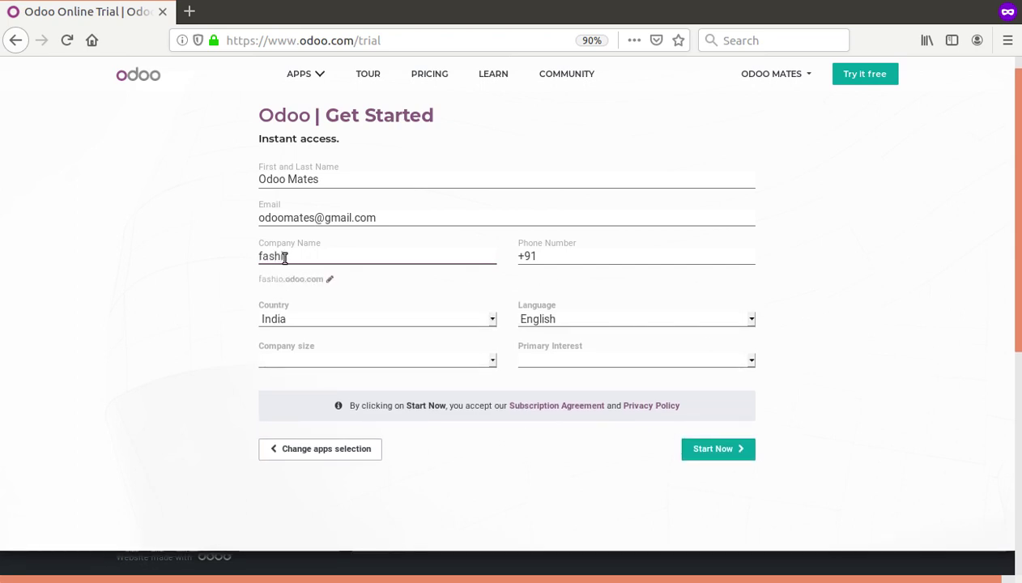
pyautogui.press('BackSpace')
pyautogui.press('BackSpace')
pyautogui.press('BackSpace')
pyautogui.press('BackSpace')
pyautogui.press('BackSpace')
pyautogui.press('BackSpace')
pyautogui.write('Fashion Store')
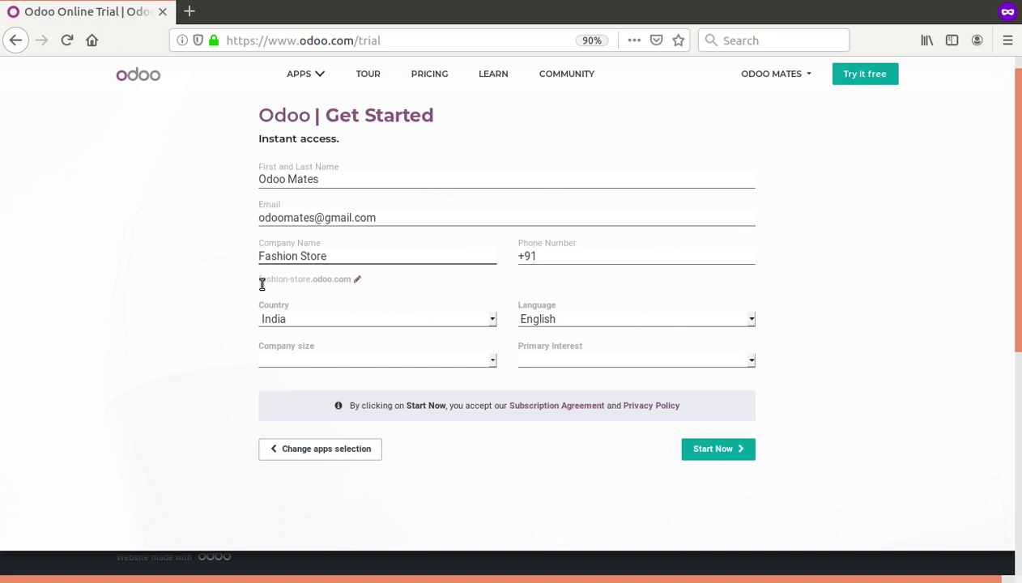
pyautogui.click(302, 259)
pyautogui.press('BackSpace')
pyautogui.click(579, 259)
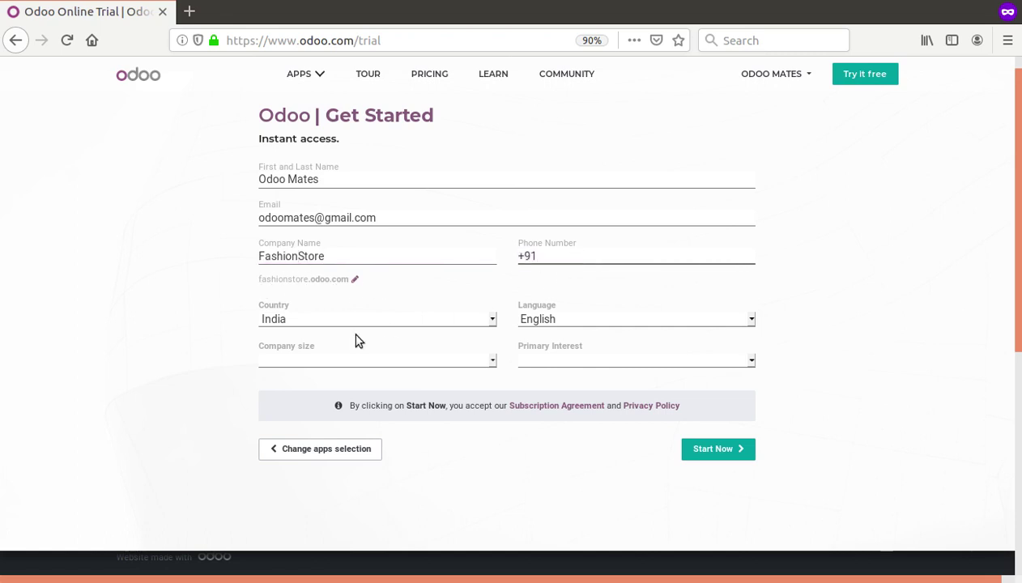
pyautogui.click(388, 362)
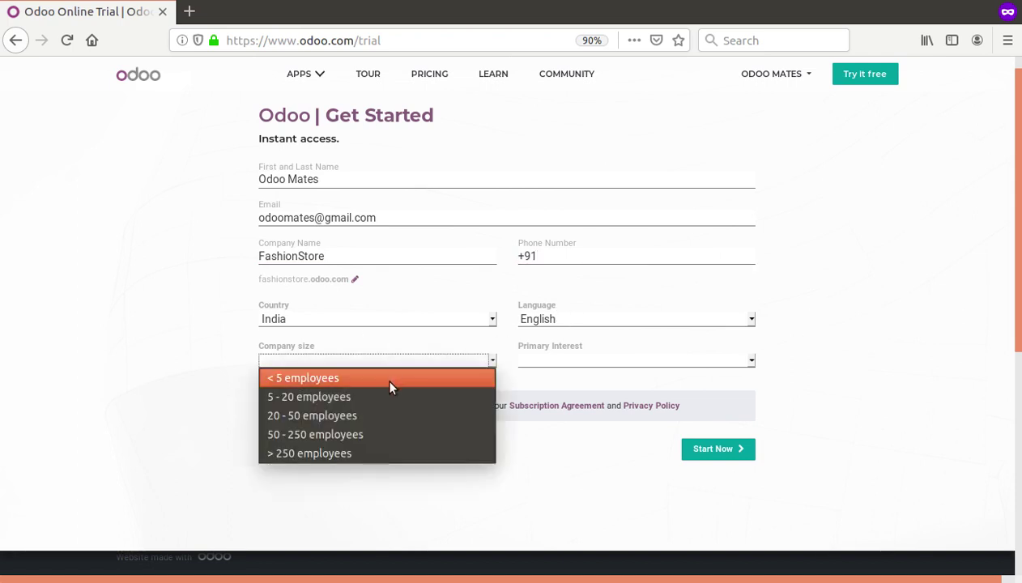
# - Set company size to 5 - 20 employees and interest to 'Use it in my company'
pyautogui.click(389, 396)
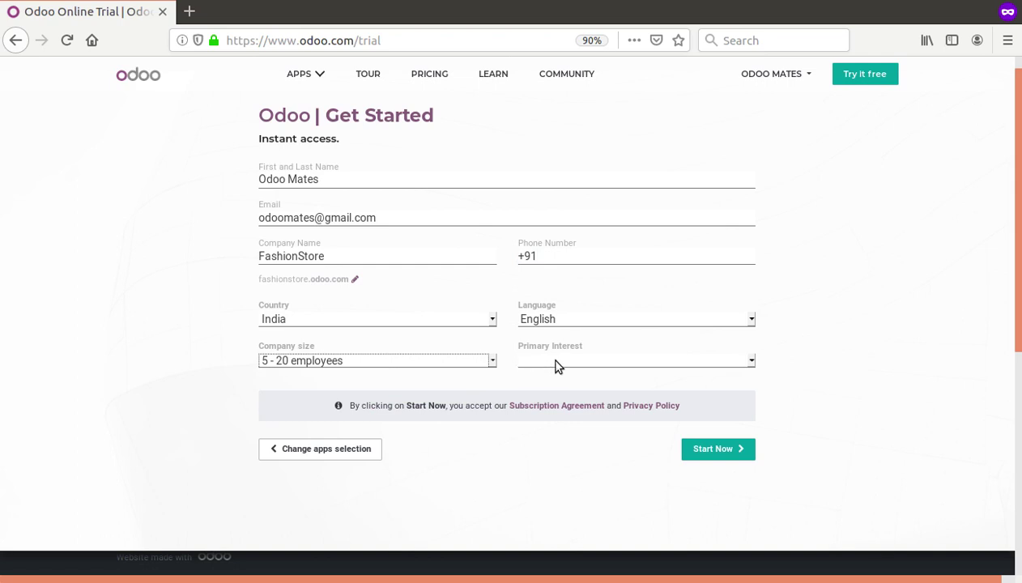
pyautogui.click(557, 364)
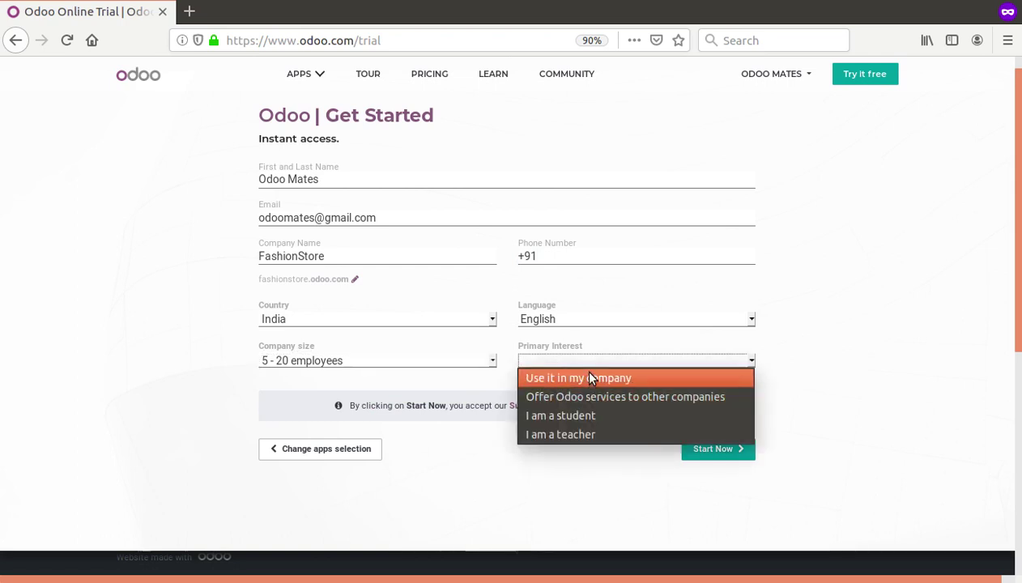
pyautogui.click(588, 375)
# - Copy the fashionstore.odoo.com address and open a new private browsing tab
pyautogui.moveTo(1020, 360); pyautogui.dragTo(1019, 272)
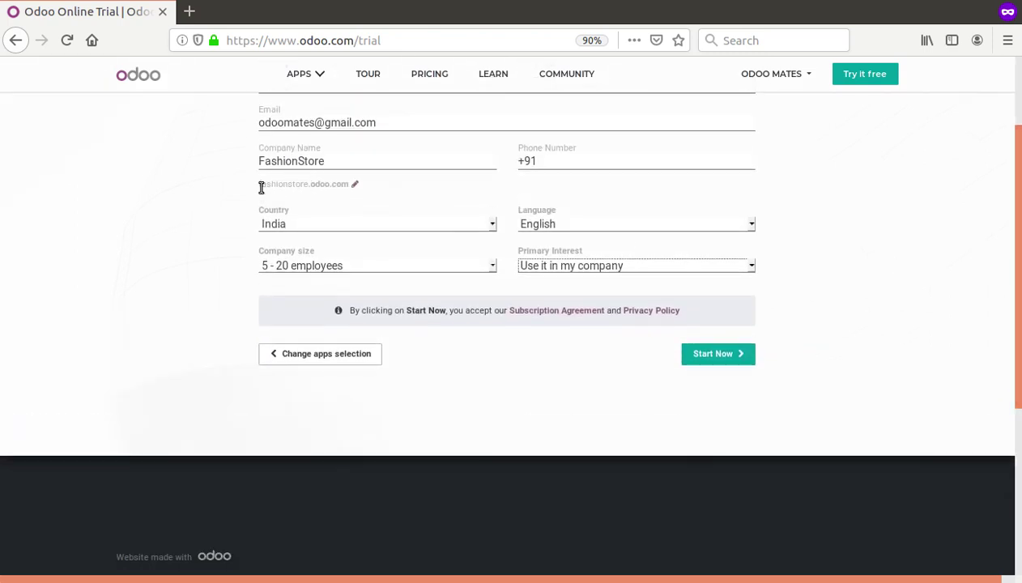
pyautogui.moveTo(261, 187)
pyautogui.mouseDown()
pyautogui.moveTo(338, 187)
pyautogui.moveTo(299, 205)
pyautogui.moveTo(262, 188)
pyautogui.mouseUp()
pyautogui.hotkey('ctrl', 'c')
pyautogui.moveTo(260, 189); pyautogui.dragTo(342, 184)
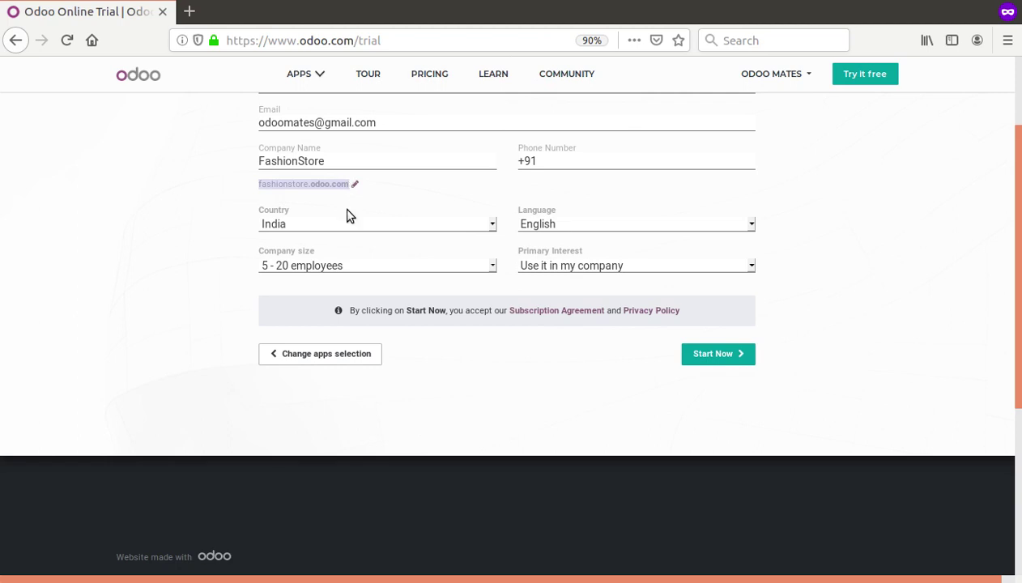
pyautogui.click(188, 10)
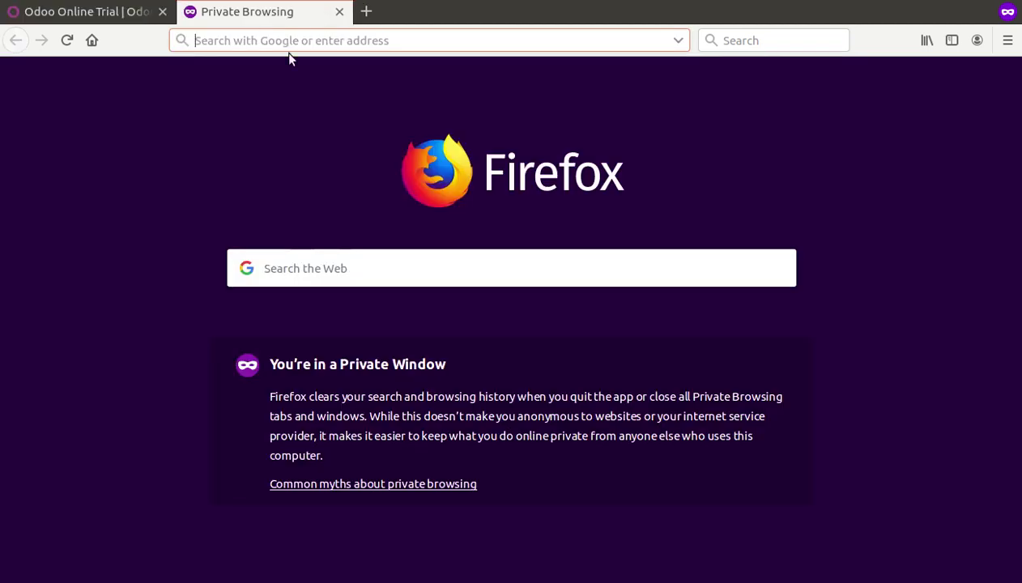
# - Load fashionstore.odoo.com in the private tab, confirm it doesn't exist, and close the tab
pyautogui.hotkey('ctrl', 'v')
pyautogui.press('Return')
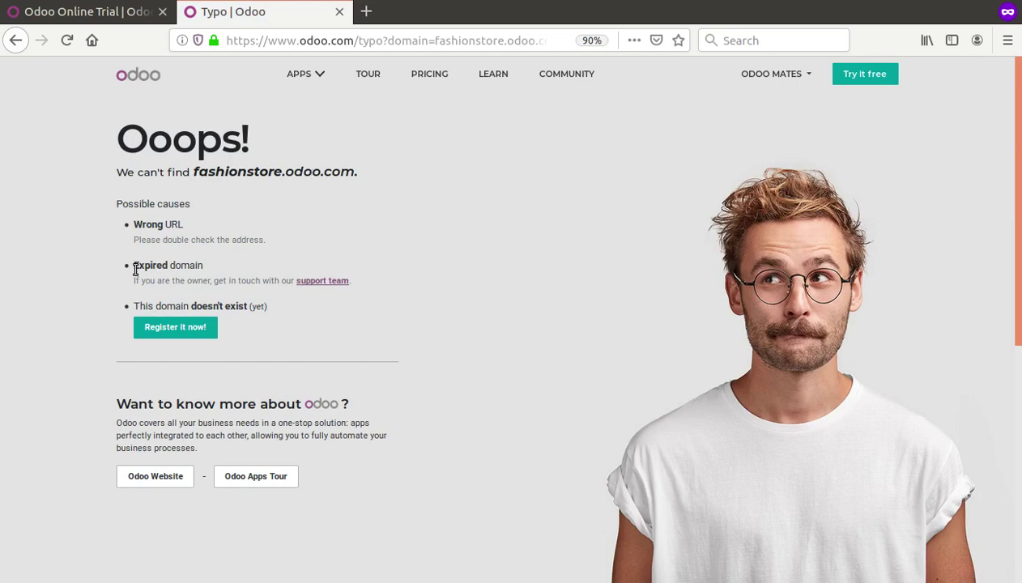
pyautogui.click(339, 12)
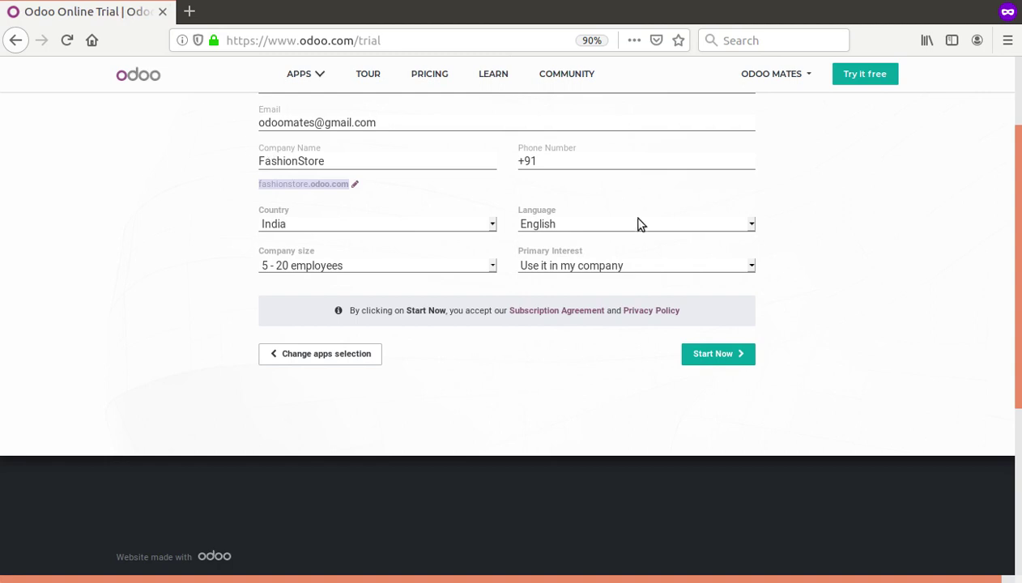
# - Submit the FashionStore trial with Start Now, then go back from the resulting error page
pyautogui.scroll(2, 1018, 278)
pyautogui.scroll(-2, 1019, 278)
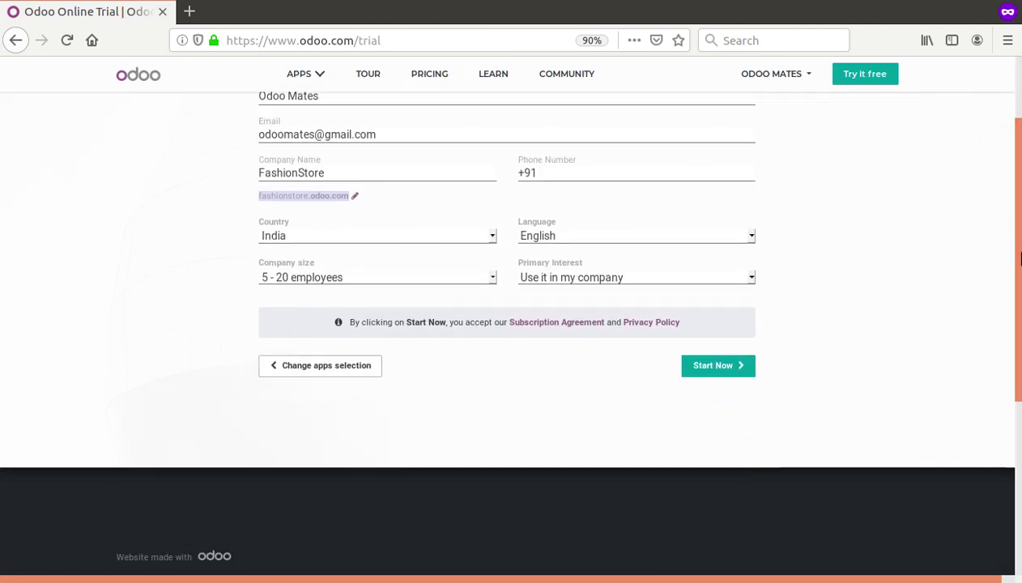
pyautogui.click(717, 366)
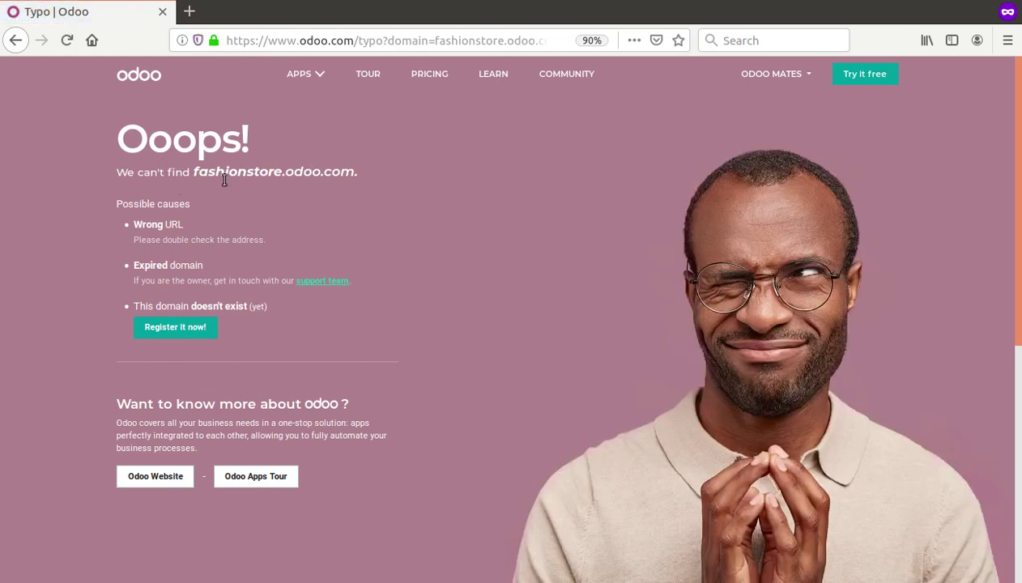
pyautogui.click(15, 42)
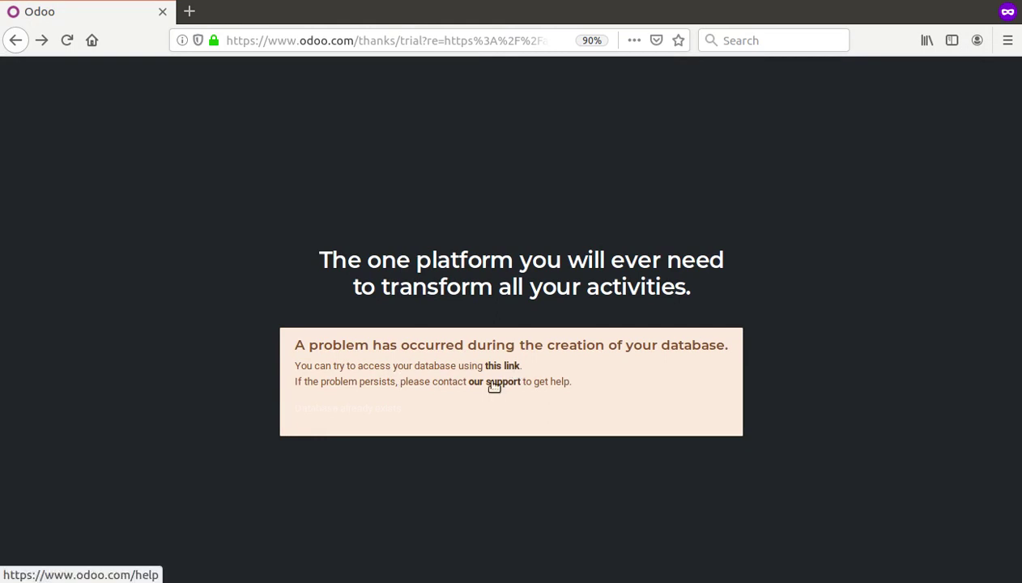
# - Go back once more in the browser toward the trial signup form
pyautogui.click(16, 39)
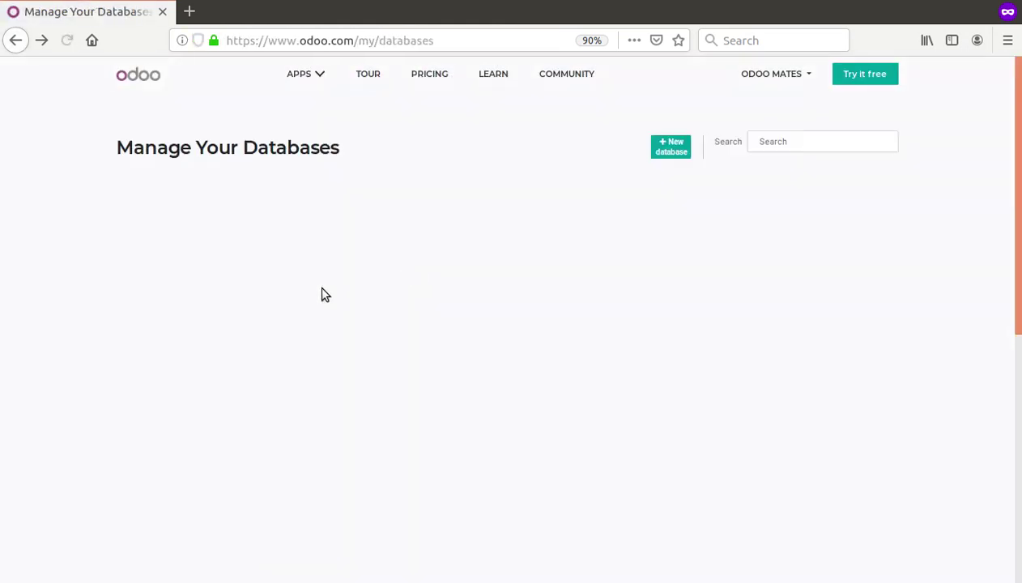
# - Return to the trial form, change the company name to rental, and start the trial
pyautogui.click(41, 40)
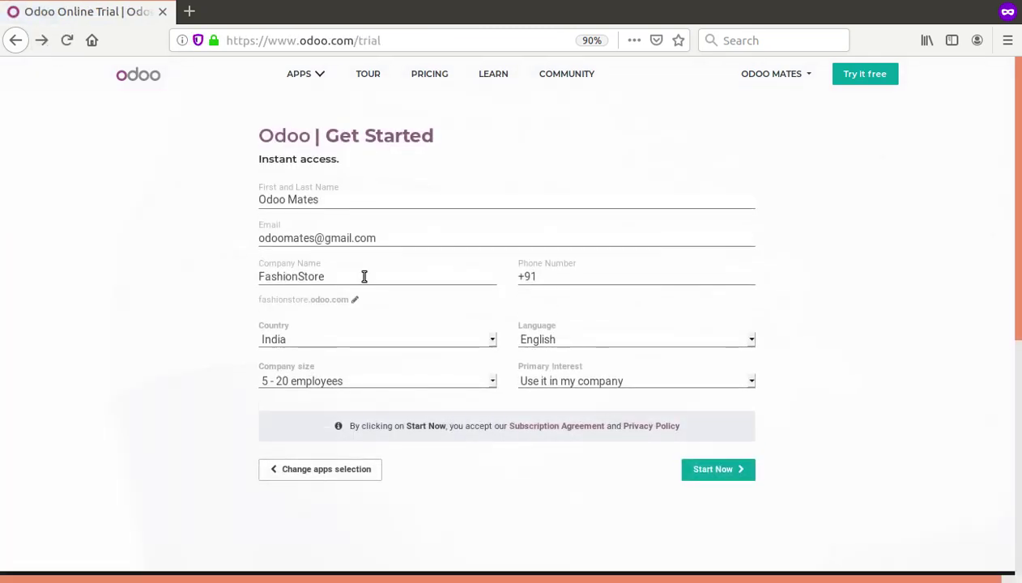
pyautogui.doubleClick(289, 278)
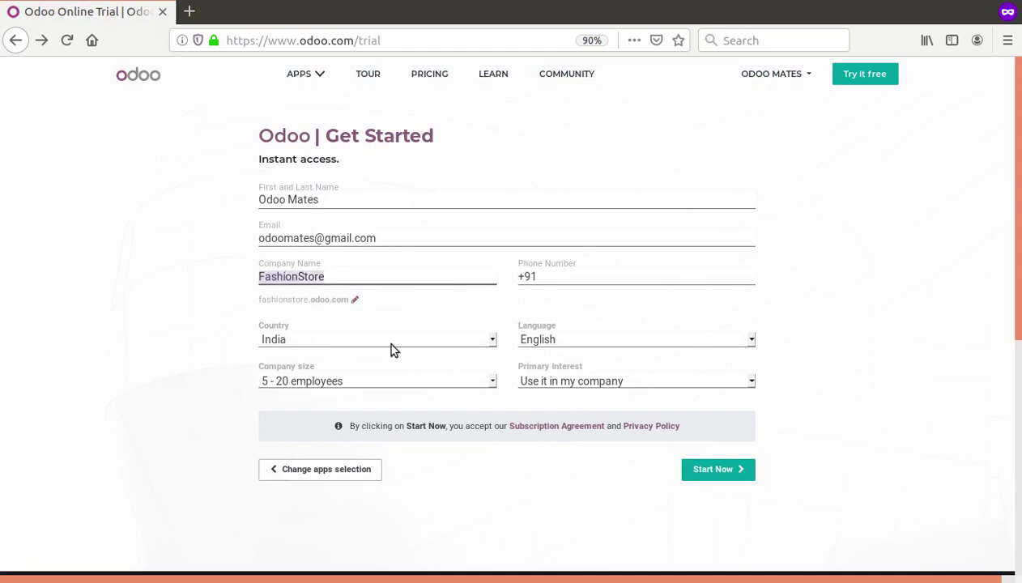
pyautogui.write('rental')
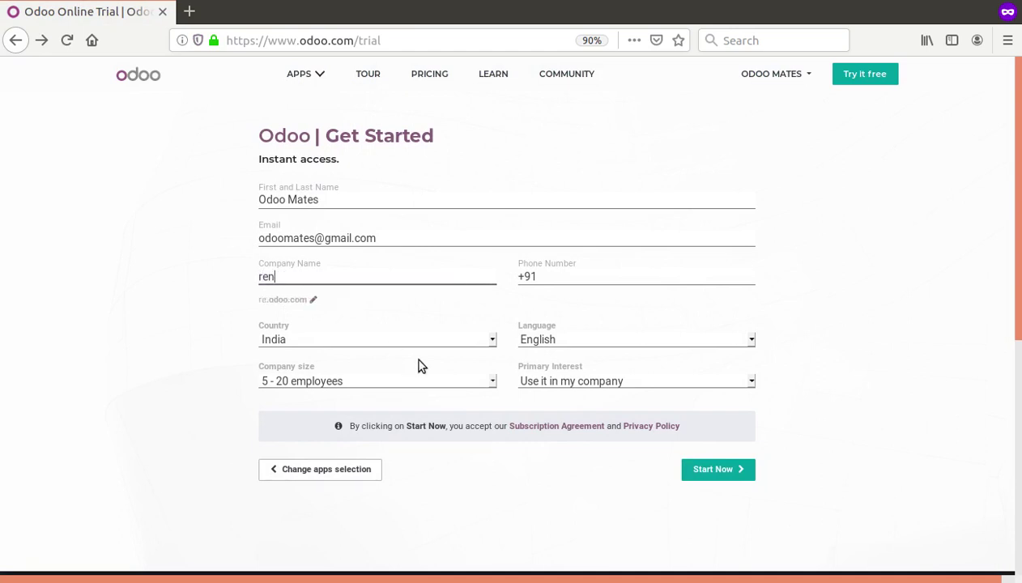
pyautogui.click(733, 474)
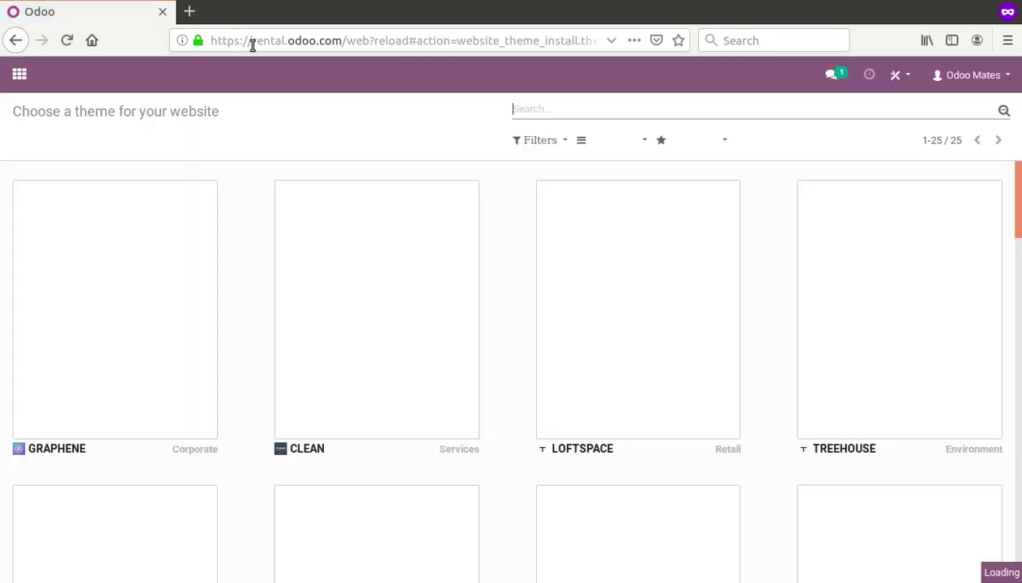
# - Browse the theme list and apply the ANELUSIA theme to the rental.odoo.com website
pyautogui.moveTo(252, 45); pyautogui.dragTo(340, 45)
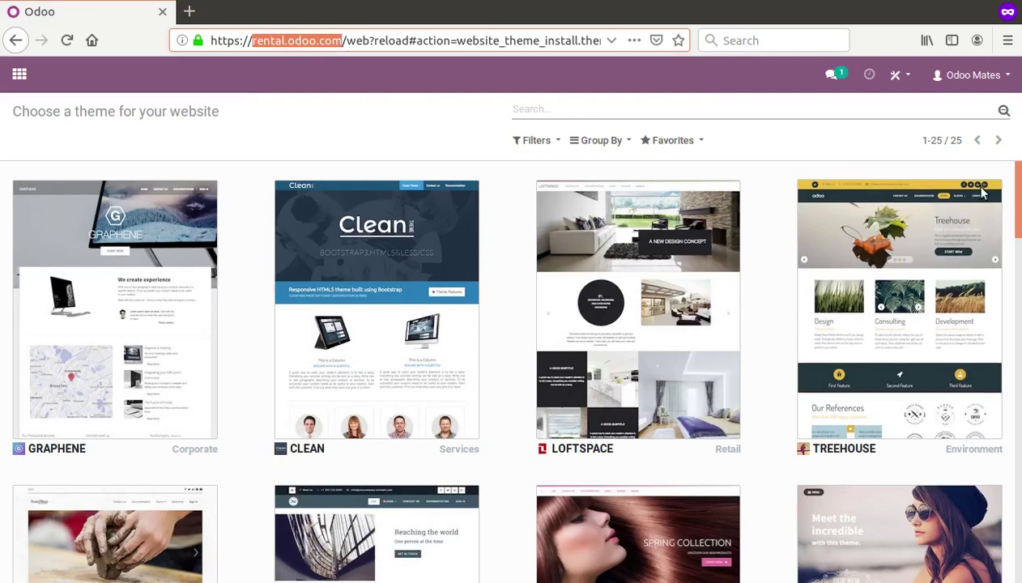
pyautogui.moveTo(1018, 194); pyautogui.dragTo(1019, 551)
pyautogui.moveTo(1019, 452); pyautogui.dragTo(1006, 168)
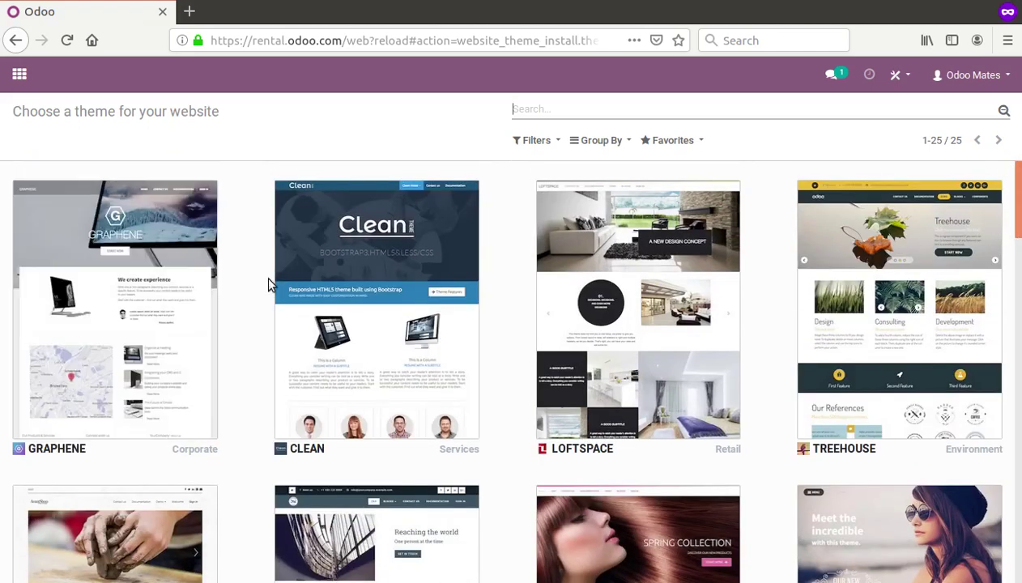
pyautogui.moveTo(1018, 220); pyautogui.dragTo(1019, 315)
pyautogui.moveTo(1020, 272); pyautogui.dragTo(1019, 223)
pyautogui.moveTo(890, 389)
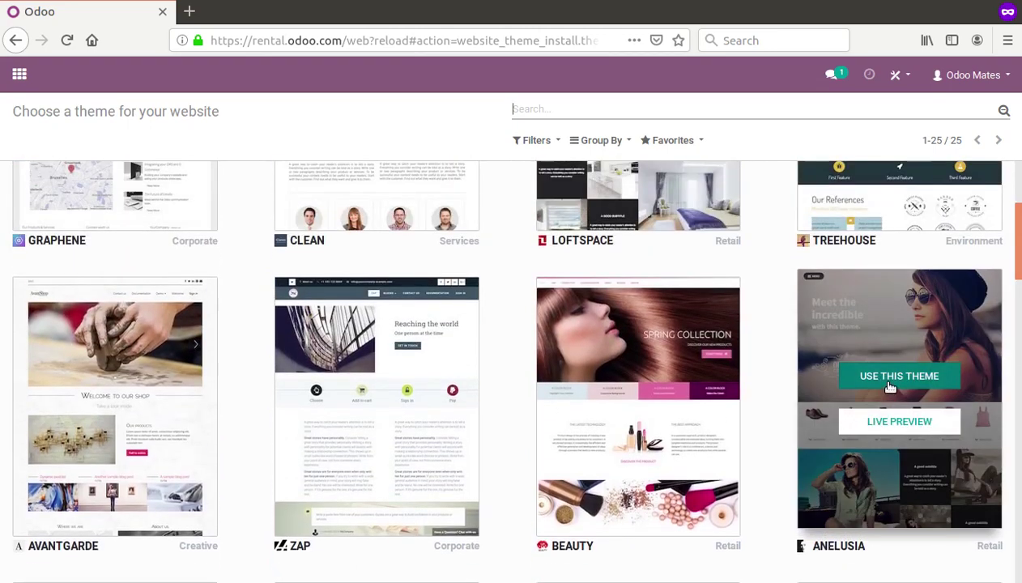
pyautogui.click(890, 388)
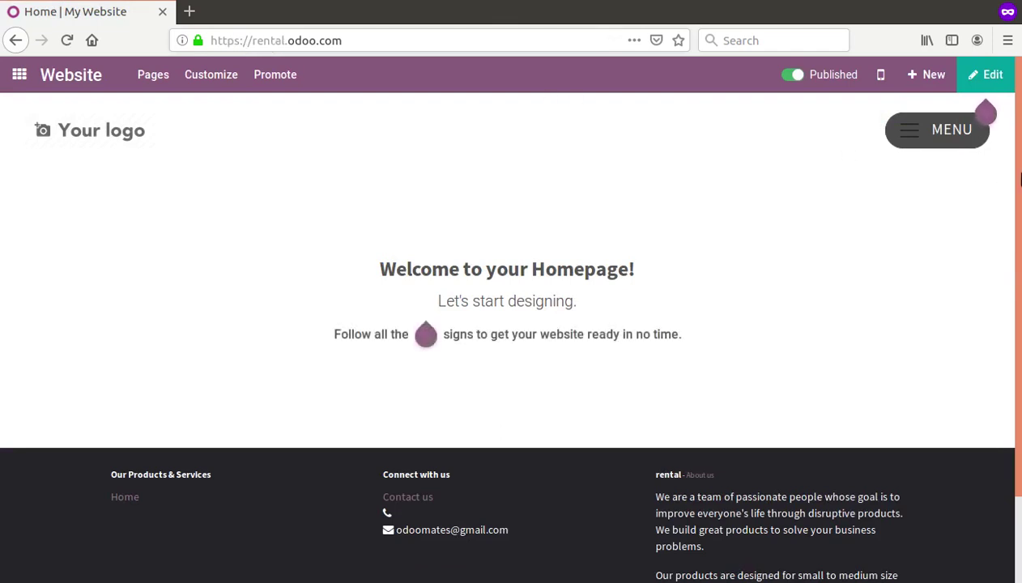
# - Edit the blank homepage and drop a Cover block with Catchy Headline and About us / Contact us buttons
pyautogui.scroll(-2, 1004, 243)
pyautogui.scroll(2, 999, 320)
pyautogui.click(980, 74)
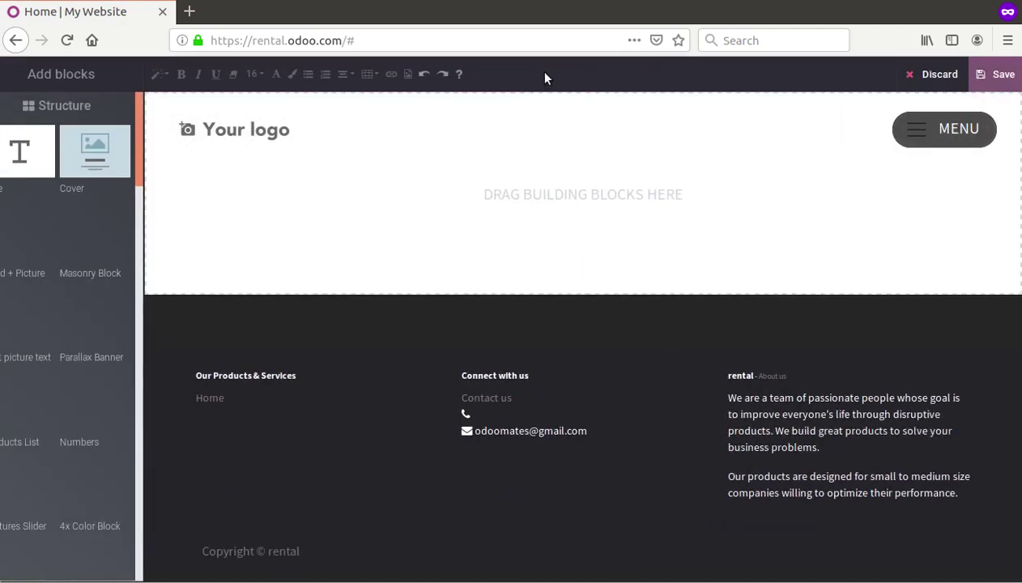
pyautogui.moveTo(103, 168)
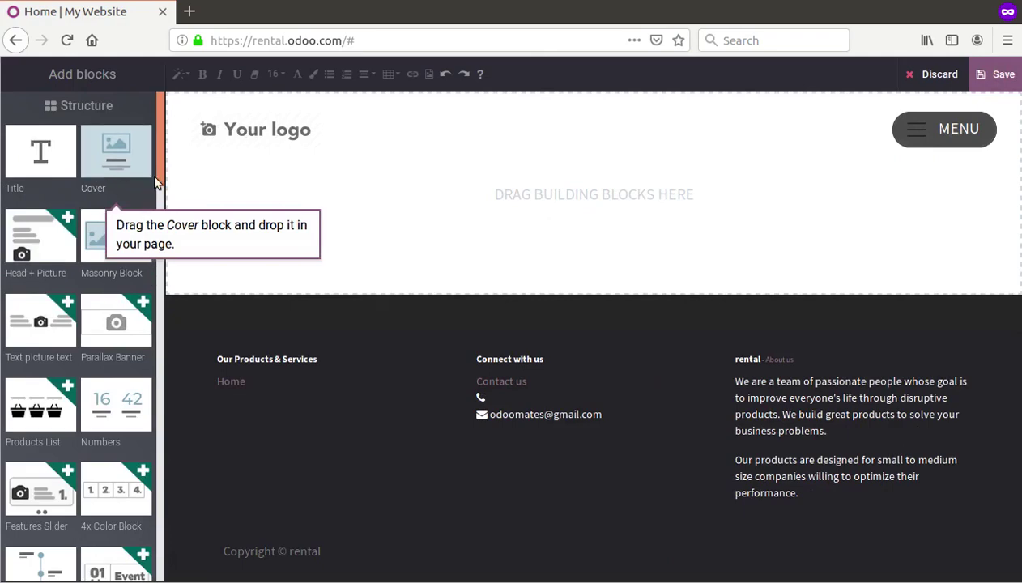
pyautogui.moveTo(157, 164); pyautogui.dragTo(178, 68)
pyautogui.moveTo(116, 152); pyautogui.dragTo(469, 154)
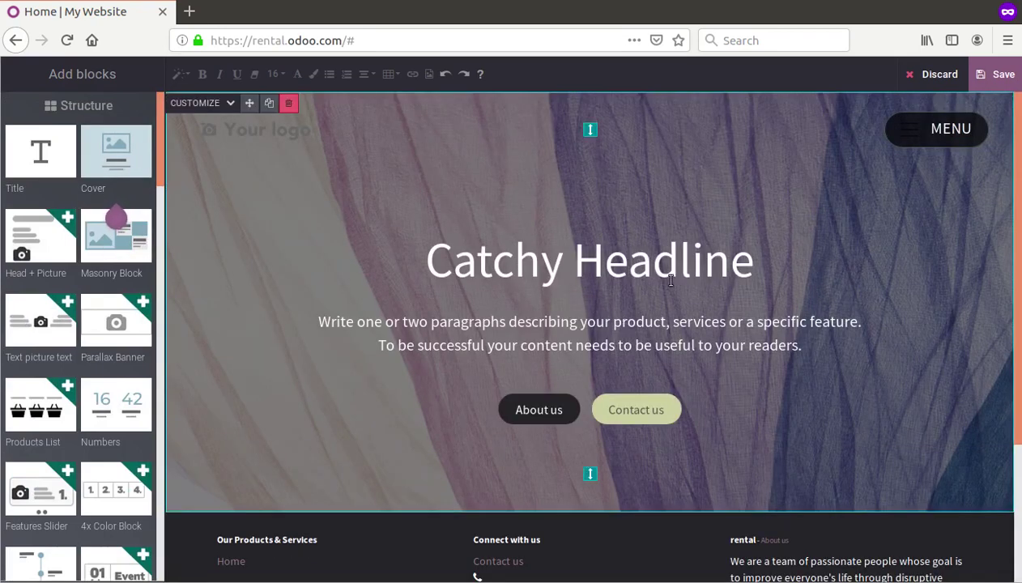
# - Replace the Catchy Headline title with 'Rental Store'
pyautogui.tripleClick(609, 266)
pyautogui.write('Re')
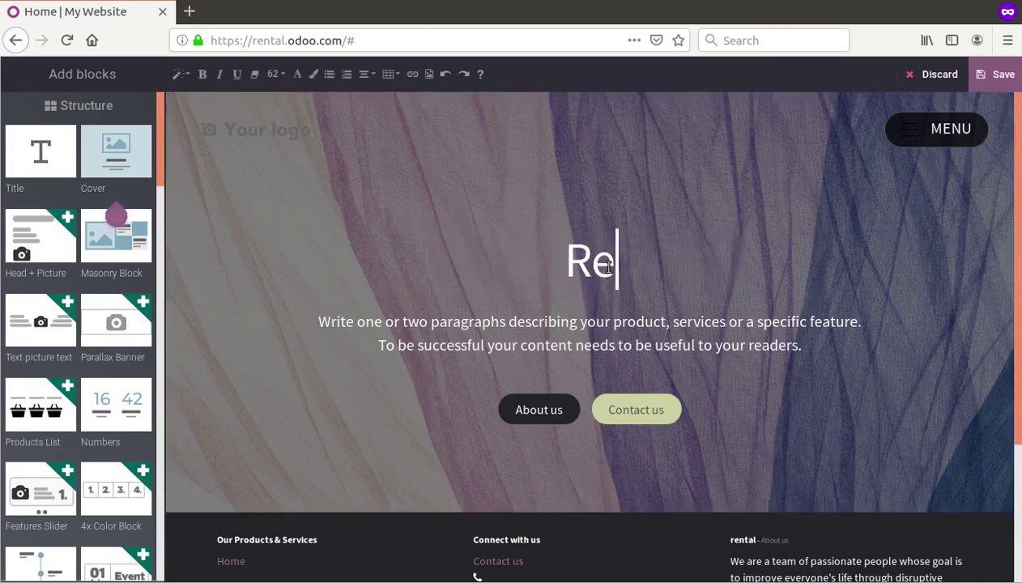
pyautogui.write('ntal Sti')
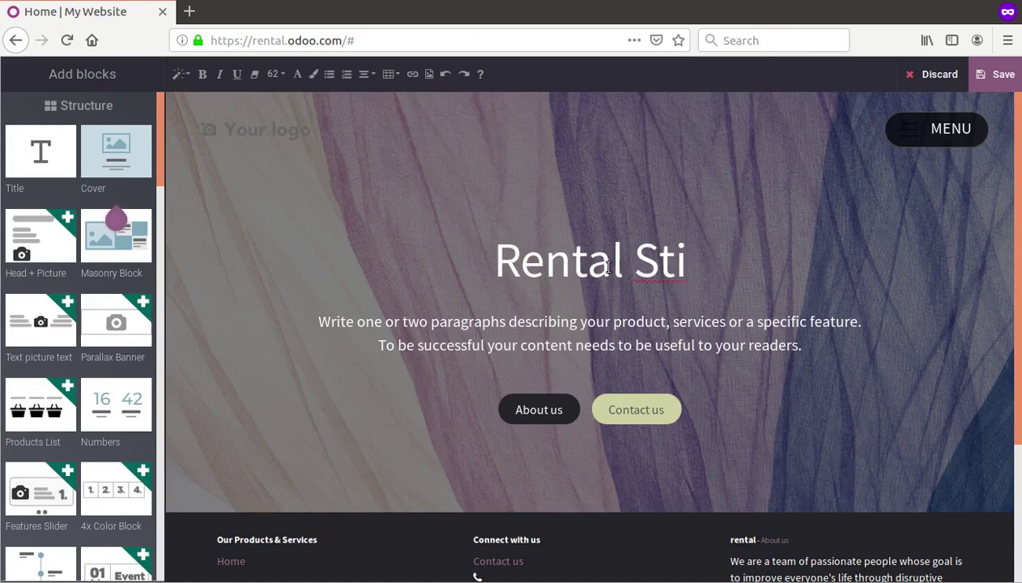
pyautogui.press('BackSpace')
pyautogui.write('ore')
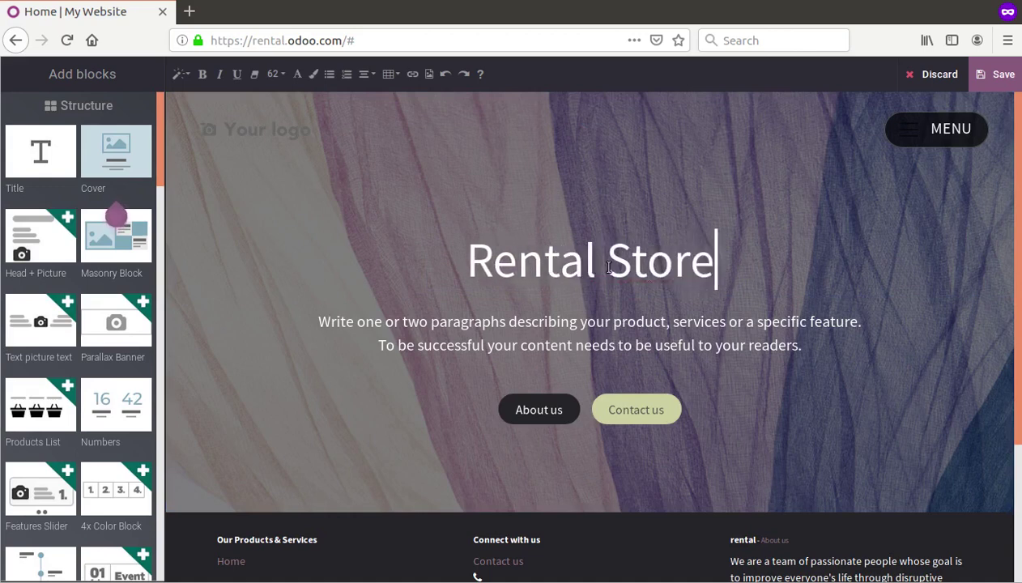
# - Replace the placeholder paragraph under the title with 'We rent you the products'
pyautogui.tripleClick(562, 327)
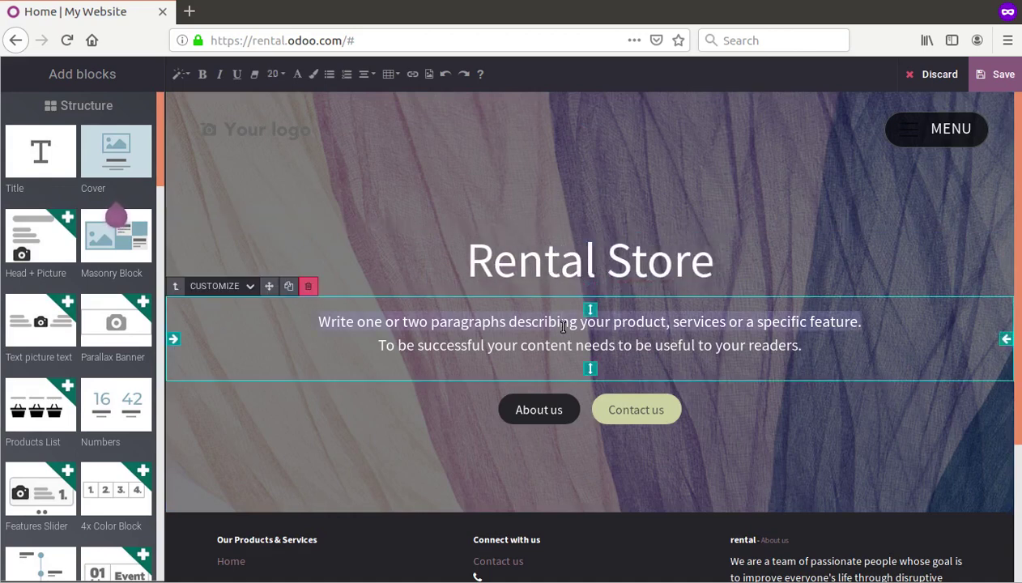
pyautogui.moveTo(520, 345); pyautogui.dragTo(567, 345)
pyautogui.tripleClick(566, 345)
pyautogui.press('BackSpace')
pyautogui.press('BackSpace')
pyautogui.press('BackSpace')
pyautogui.press('BackSpace')
pyautogui.press('BackSpace')
pyautogui.press('BackSpace')
pyautogui.press('BackSpace')
pyautogui.press('BackSpace')
pyautogui.press('BackSpace')
pyautogui.press('BackSpace')
pyautogui.press('BackSpace')
pyautogui.press('BackSpace')
pyautogui.press('BackSpace')
pyautogui.press('BackSpace')
pyautogui.press('BackSpace')
pyautogui.press('BackSpace')
pyautogui.press('BackSpace')
pyautogui.press('BackSpace')
pyautogui.press('BackSpace')
pyautogui.press('BackSpace')
pyautogui.press('BackSpace')
pyautogui.press('BackSpace')
pyautogui.press('BackSpace')
pyautogui.press('BackSpace')
pyautogui.press('BackSpace')
pyautogui.press('BackSpace')
pyautogui.press('BackSpace')
pyautogui.press('BackSpace')
pyautogui.press('BackSpace')
pyautogui.press('BackSpace')
pyautogui.press('BackSpace')
pyautogui.press('BackSpace')
pyautogui.press('BackSpace')
pyautogui.press('BackSpace')
pyautogui.press('BackSpace')
pyautogui.press('BackSpace')
pyautogui.press('BackSpace')
pyautogui.press('BackSpace')
pyautogui.press('BackSpace')
pyautogui.press('BackSpace')
pyautogui.press('BackSpace')
pyautogui.press('BackSpace')
pyautogui.press('BackSpace')
pyautogui.press('BackSpace')
pyautogui.press('BackSpace')
pyautogui.press('BackSpace')
pyautogui.press('BackSpace')
pyautogui.press('BackSpace')
pyautogui.press('BackSpace')
pyautogui.press('BackSpace')
pyautogui.press('BackSpace')
pyautogui.press('BackSpace')
pyautogui.press('BackSpace')
pyautogui.press('BackSpace')
pyautogui.press('BackSpace')
pyautogui.press('BackSpace')
pyautogui.press('BackSpace')
pyautogui.press('BackSpace')
pyautogui.press('BackSpace')
pyautogui.press('BackSpace')
pyautogui.press('BackSpace')
pyautogui.press('BackSpace')
pyautogui.press('BackSpace')
pyautogui.press('BackSpace')
pyautogui.press('BackSpace')
pyautogui.press('BackSpace')
pyautogui.press('BackSpace')
pyautogui.press('BackSpace')
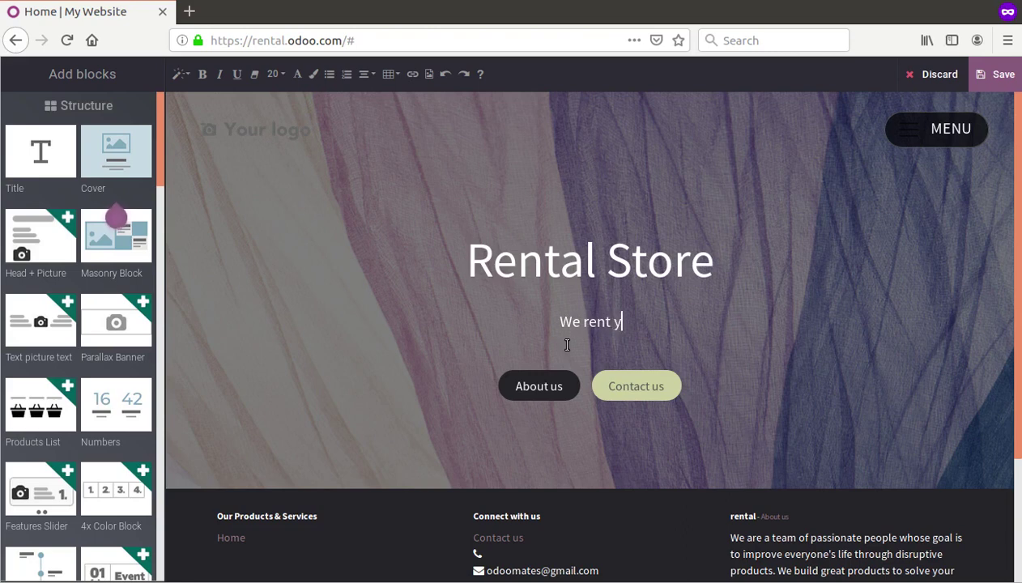
pyautogui.write('u thr')
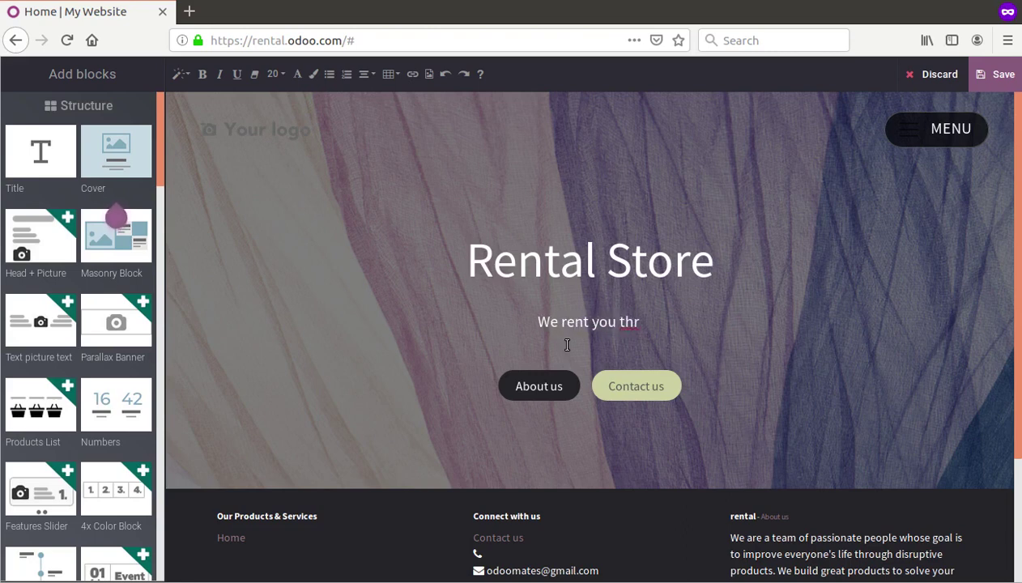
pyautogui.press('BackSpace')
pyautogui.write('e produ')
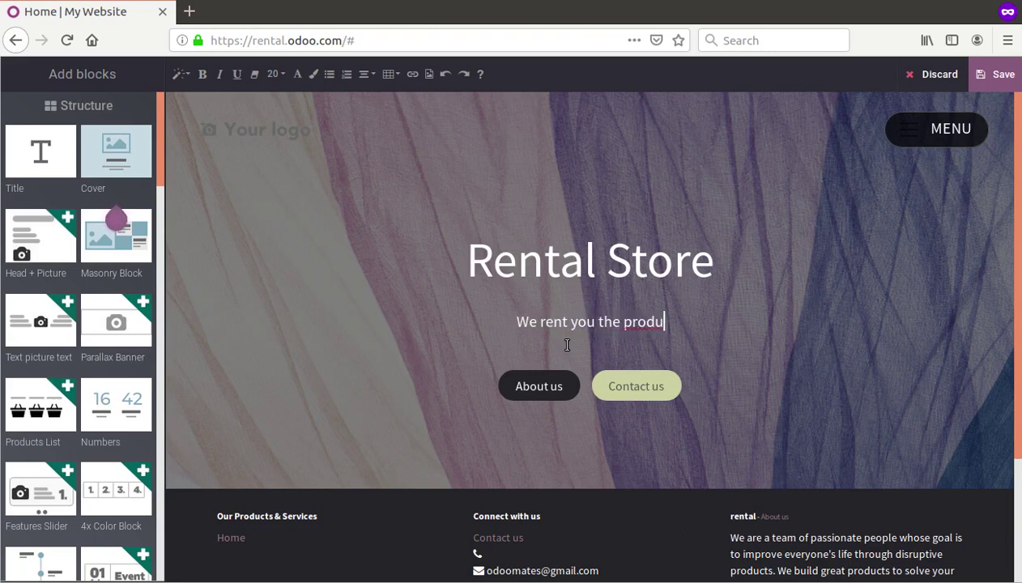
pyautogui.write('cts')
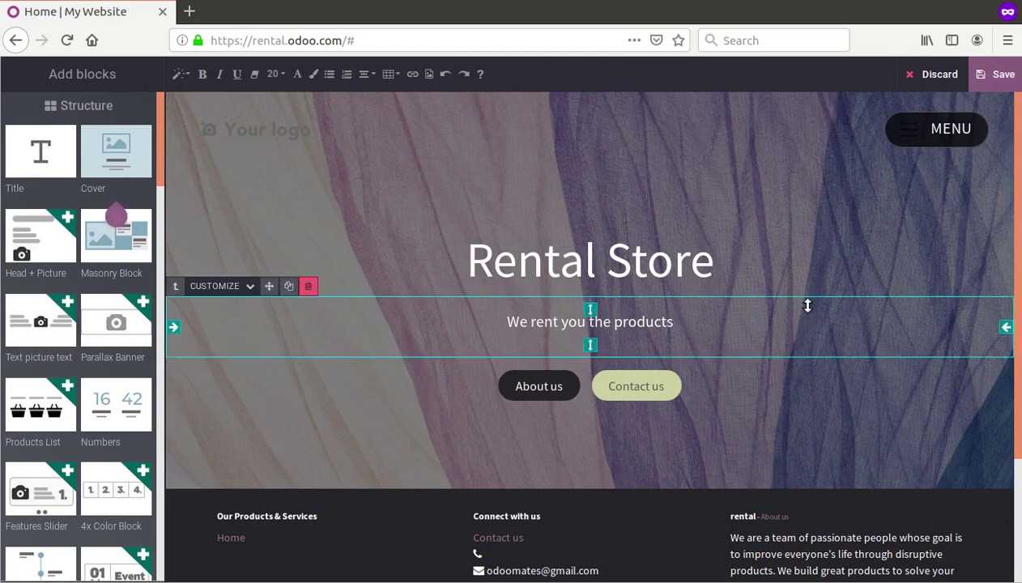
# - Set the cover's background image to the sunset sky photo with a palm tree silhouette
pyautogui.click(467, 155)
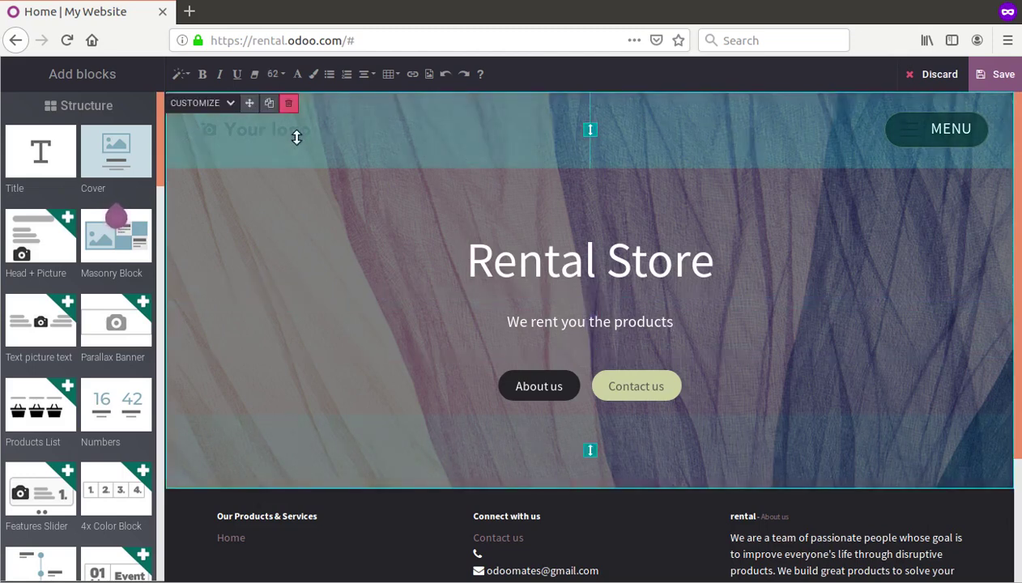
pyautogui.click(225, 110)
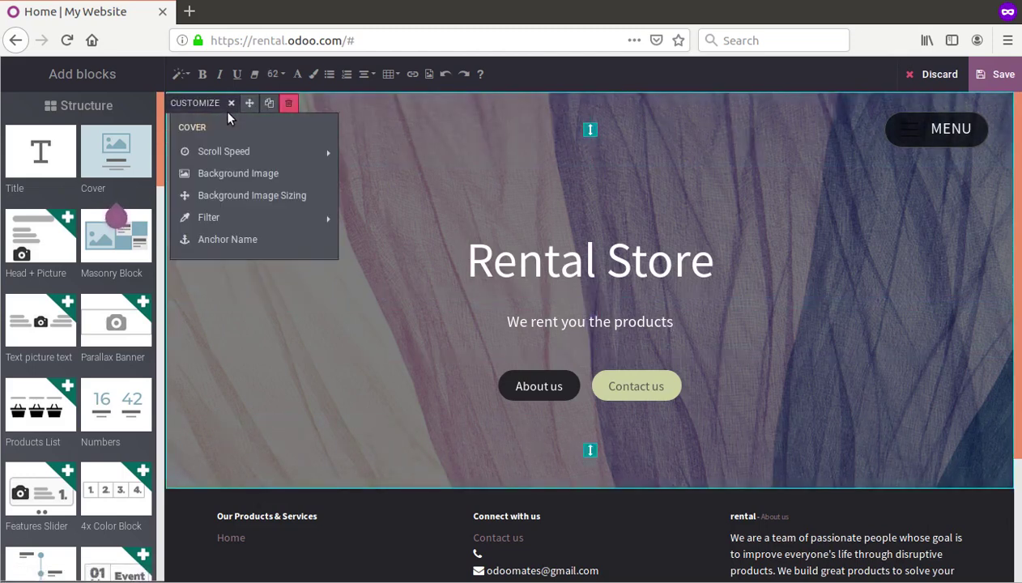
pyautogui.click(249, 181)
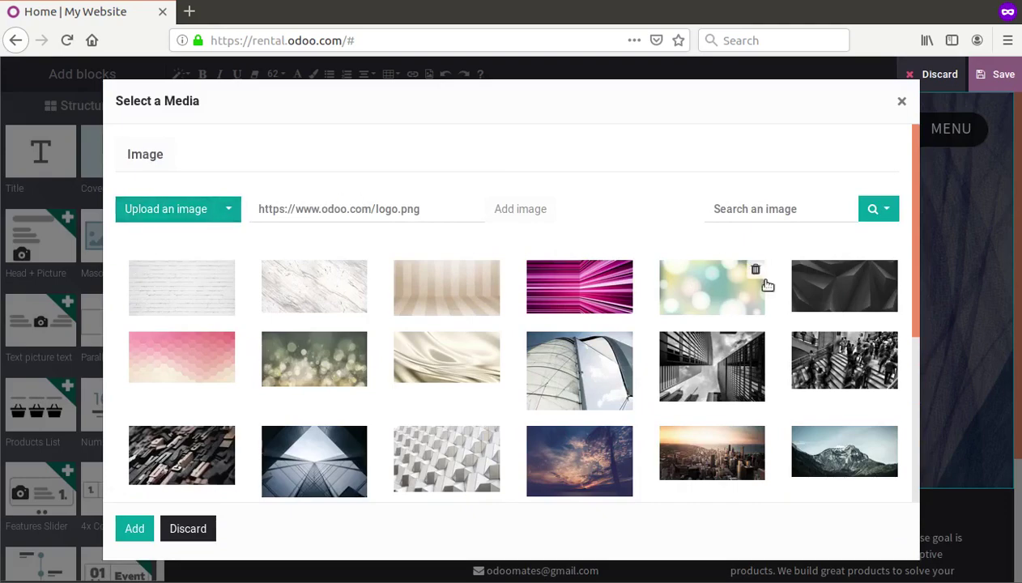
pyautogui.moveTo(920, 291); pyautogui.dragTo(920, 391)
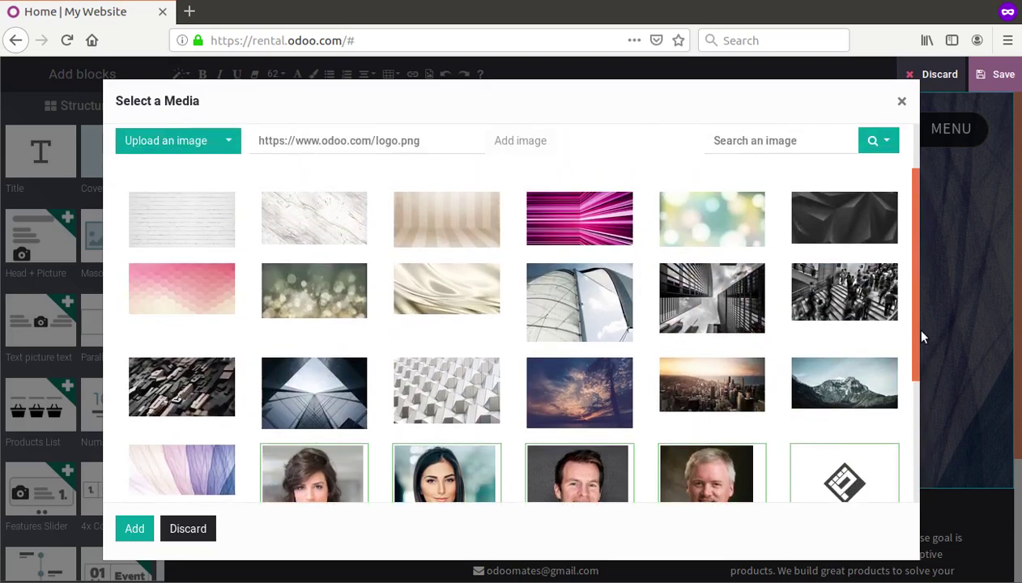
pyautogui.scroll(1, 921, 332)
pyautogui.click(606, 393)
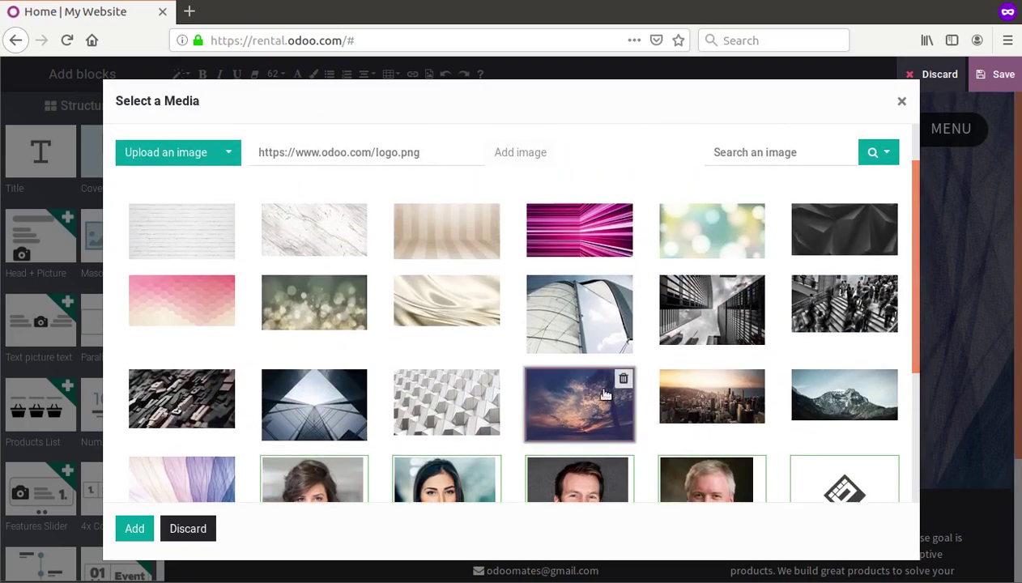
pyautogui.click(138, 532)
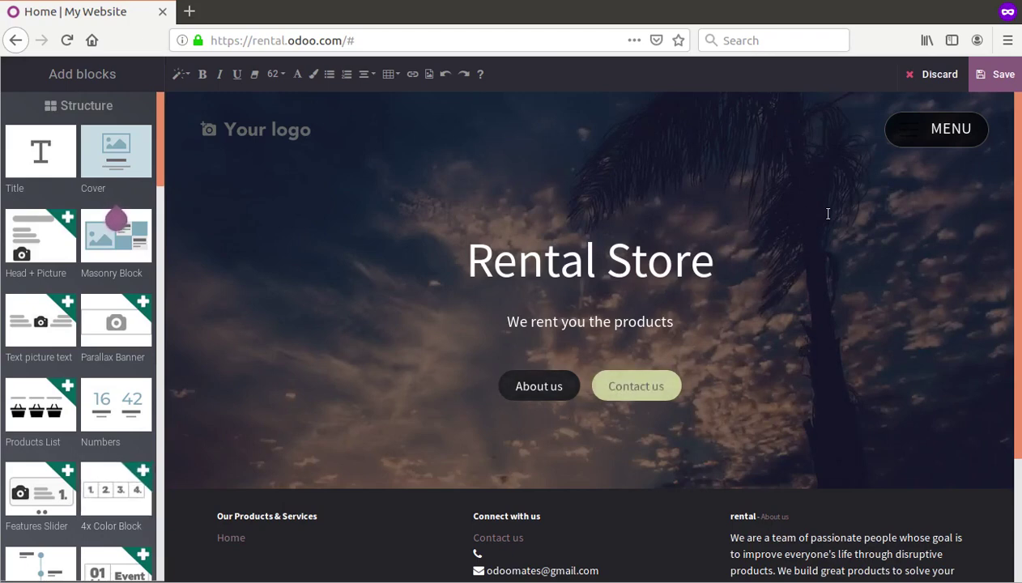
# - Drop a Masonry Block with 'A great title' image tiles below the Rental Store cover
pyautogui.moveTo(817, 212); pyautogui.dragTo(1020, 308)
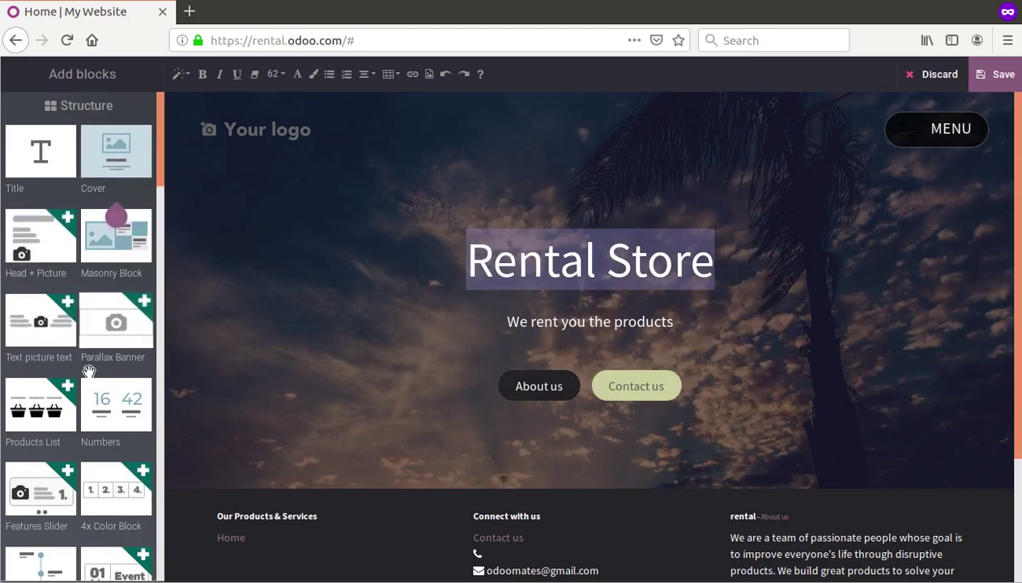
pyautogui.moveTo(158, 170); pyautogui.dragTo(156, 101)
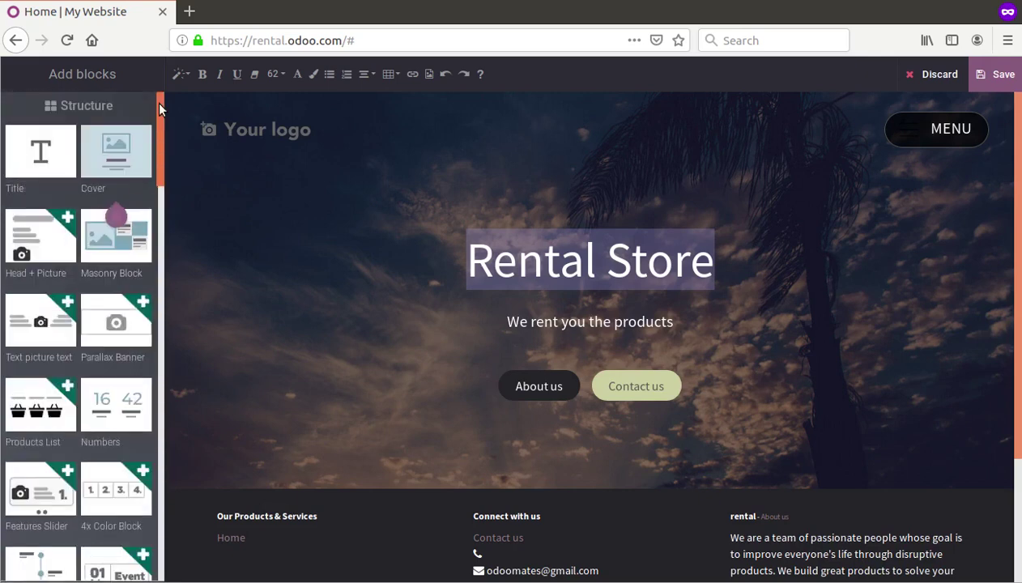
pyautogui.moveTo(90, 259); pyautogui.dragTo(203, 463)
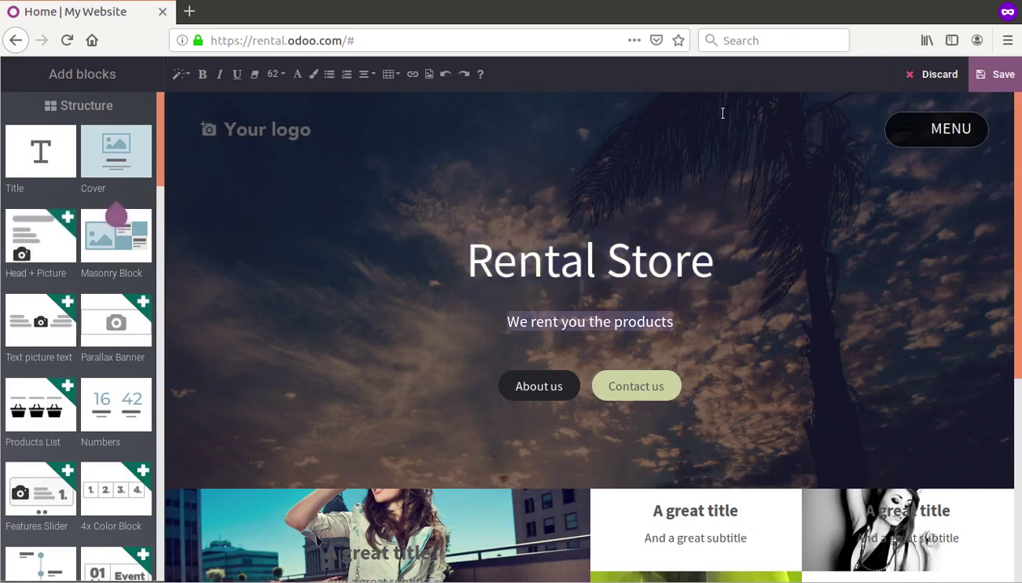
# - Save the homepage, review the cover and masonry tiles, then reopen the page for editing
pyautogui.click(992, 78)
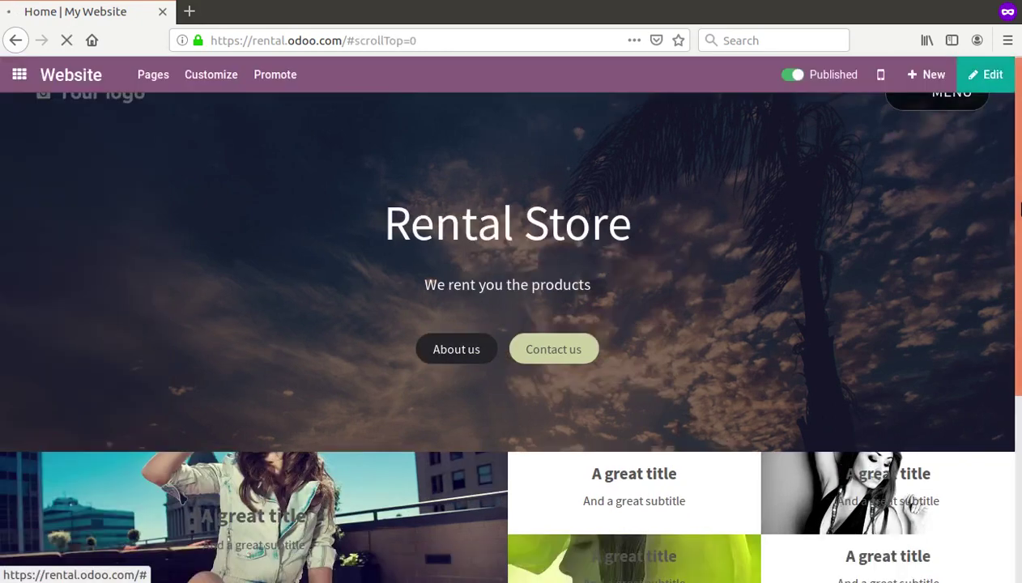
pyautogui.scroll(-5, 1012, 516)
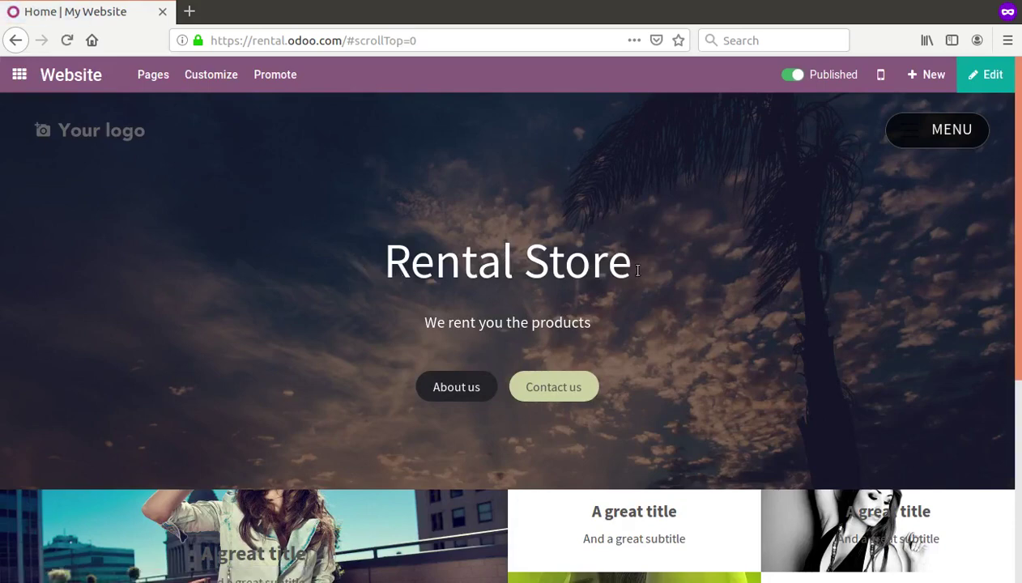
pyautogui.scroll(-6, 1018, 253)
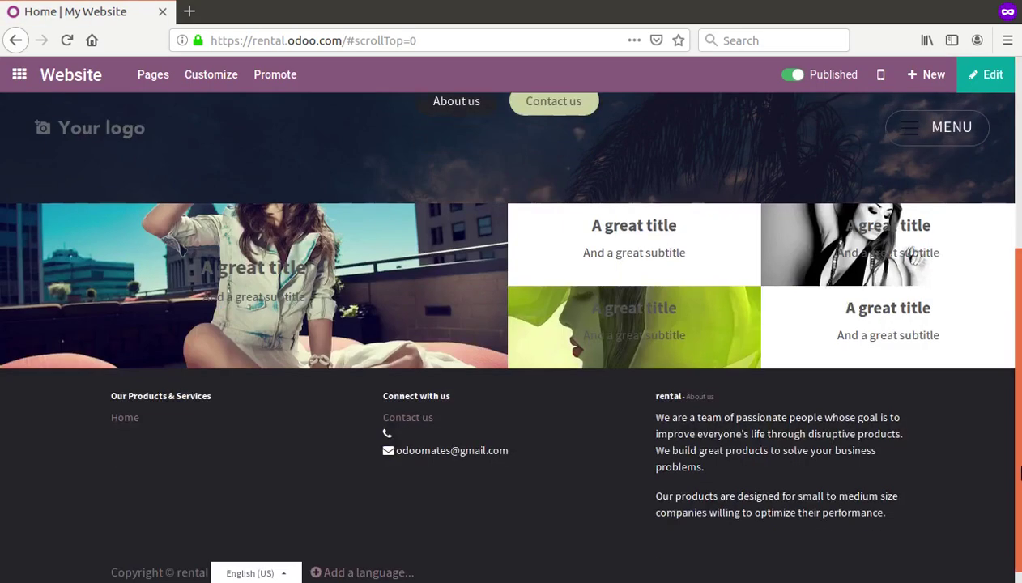
pyautogui.scroll(6, 1019, 166)
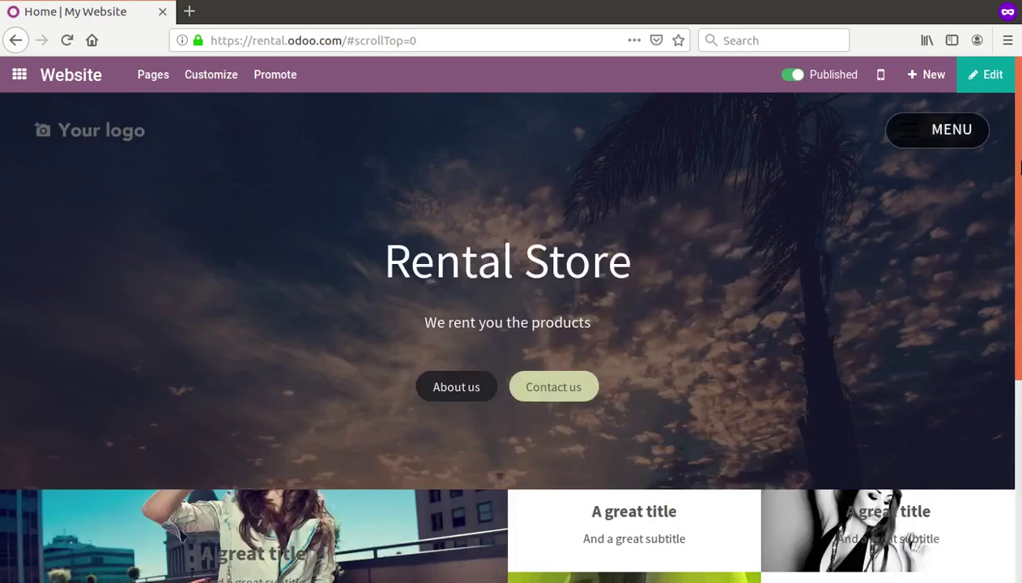
pyautogui.click(988, 76)
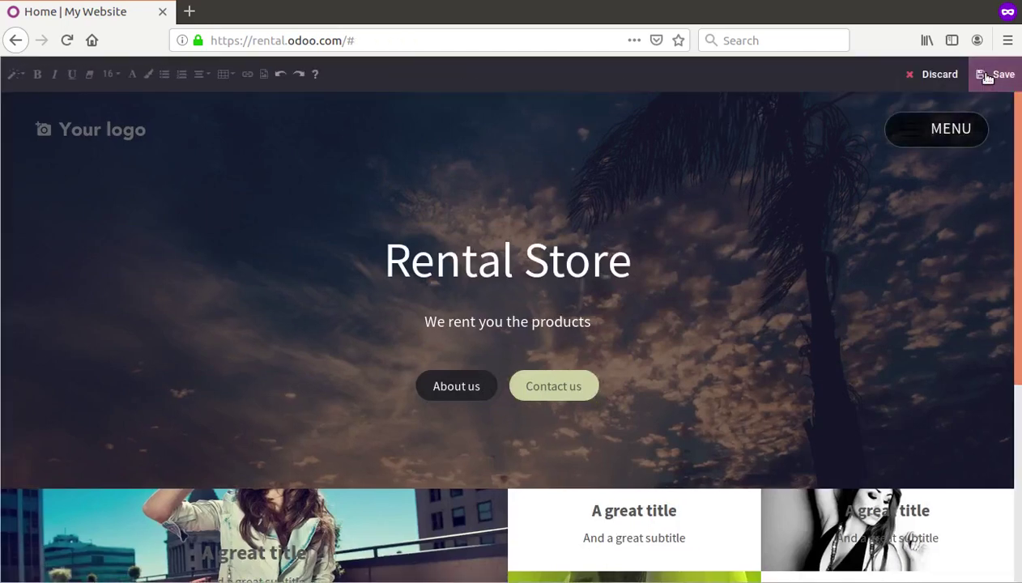
# - Give the Rental Store heading a red highlight and font size 48
pyautogui.tripleClick(616, 266)
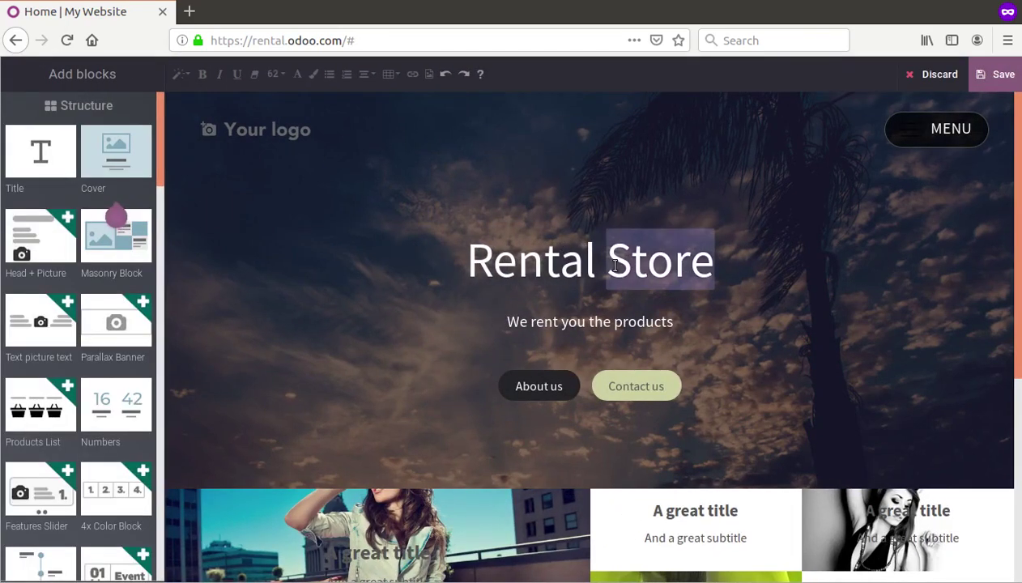
pyautogui.click(312, 75)
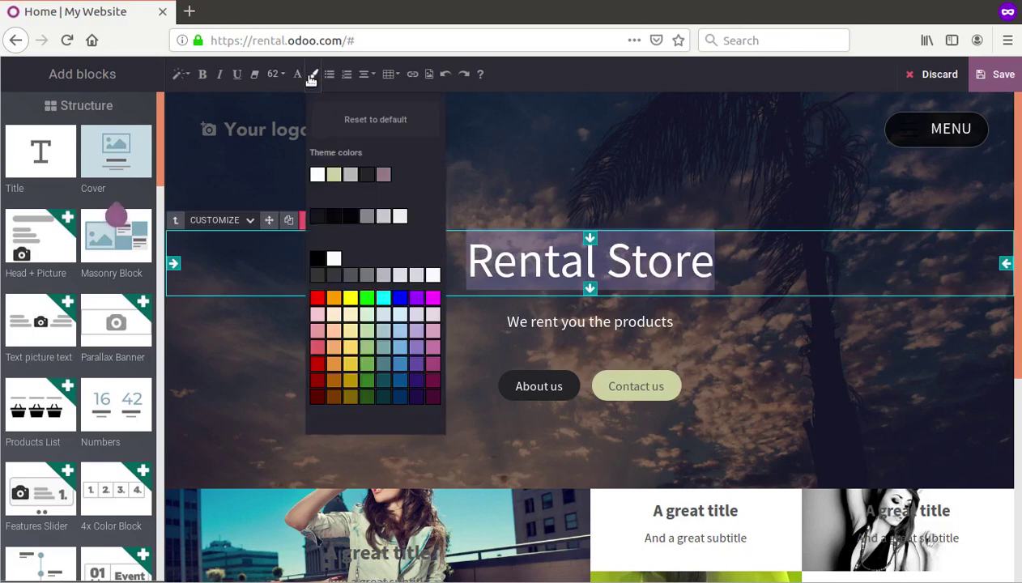
pyautogui.click(320, 302)
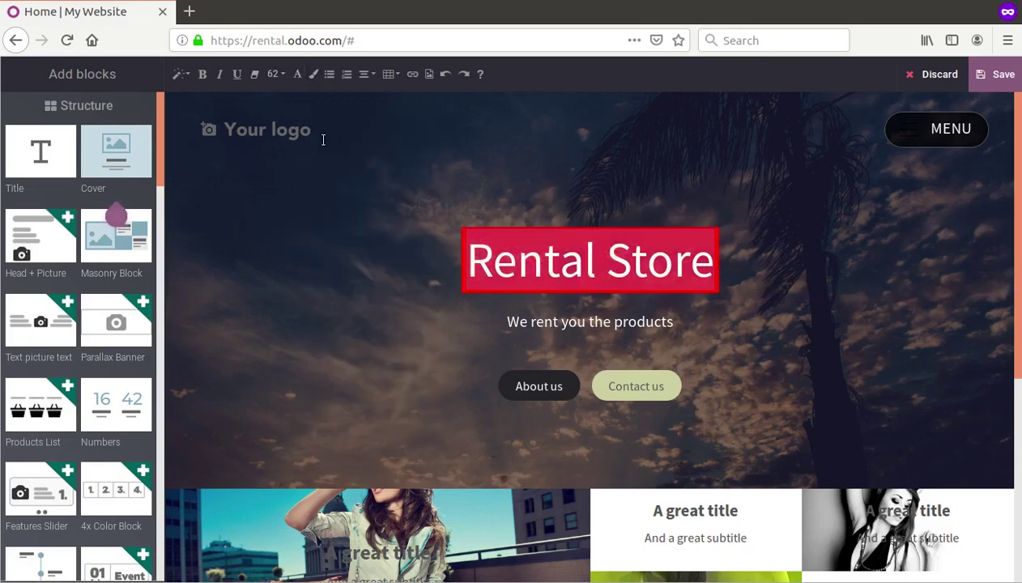
pyautogui.click(276, 75)
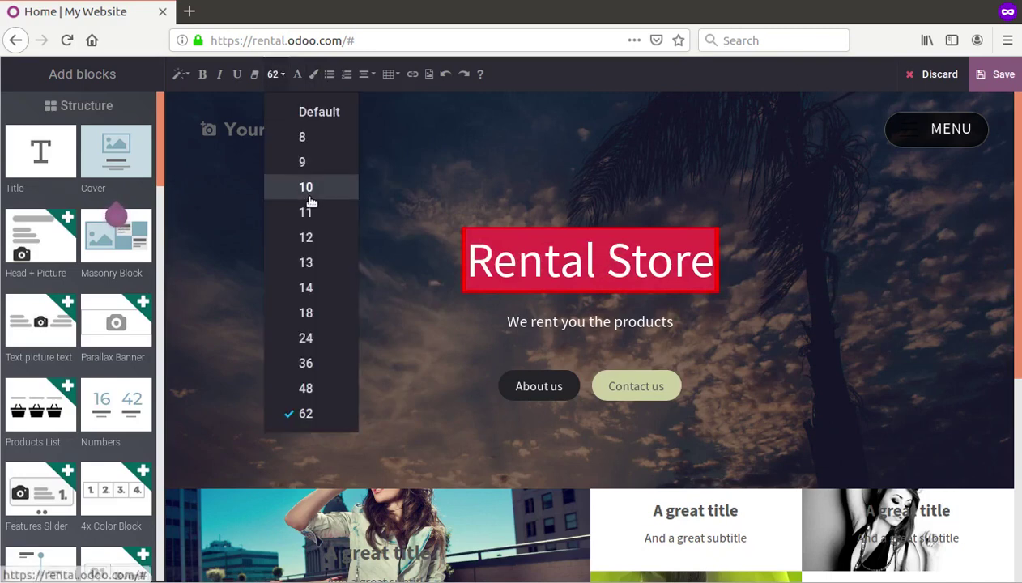
pyautogui.click(332, 390)
pyautogui.moveTo(561, 416); pyautogui.dragTo(505, 318)
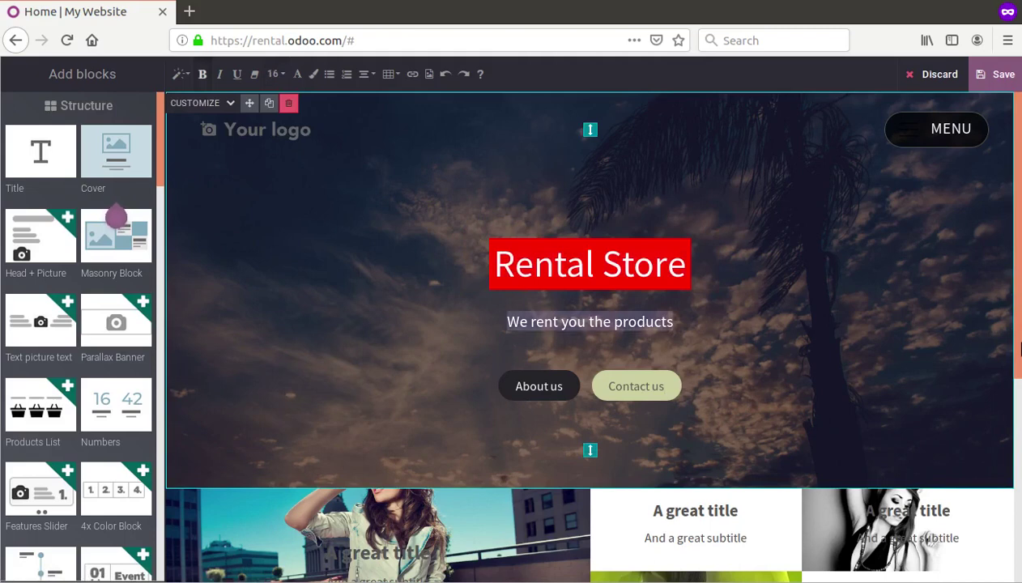
# - Delete the four masonry tiles under the cover and add a Products List block there instead
pyautogui.click(728, 503)
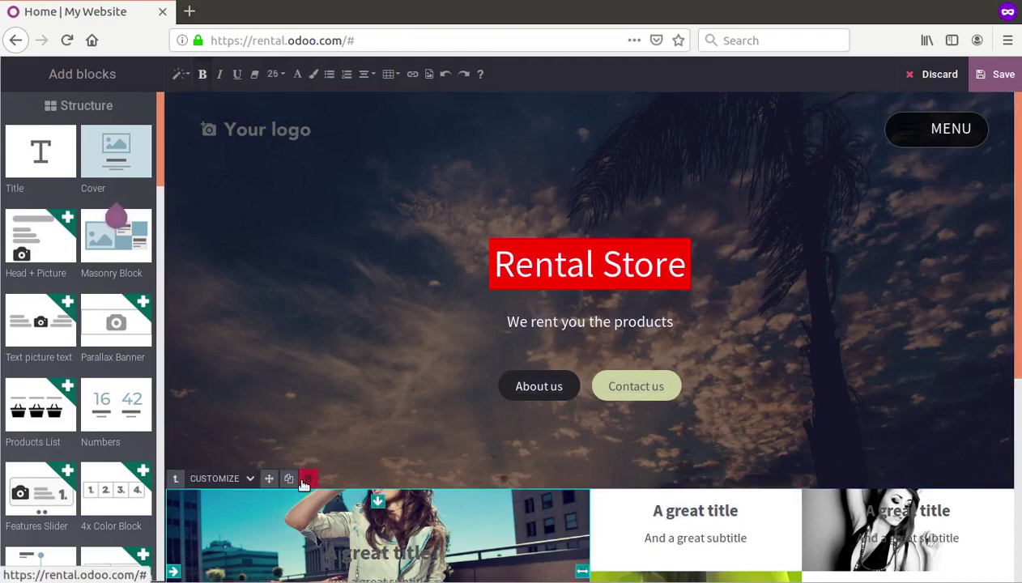
pyautogui.click(308, 479)
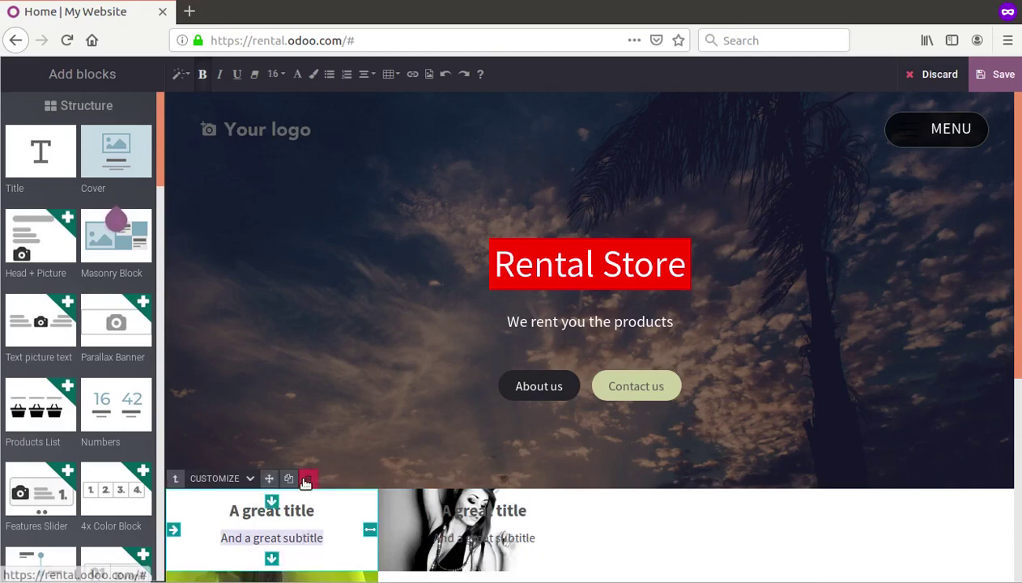
pyautogui.click(308, 477)
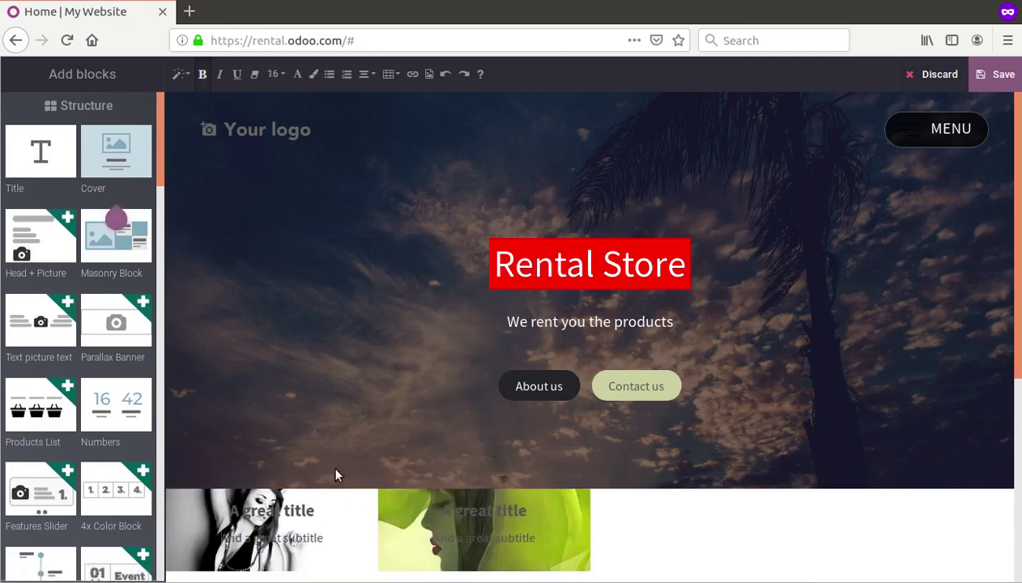
pyautogui.click(307, 479)
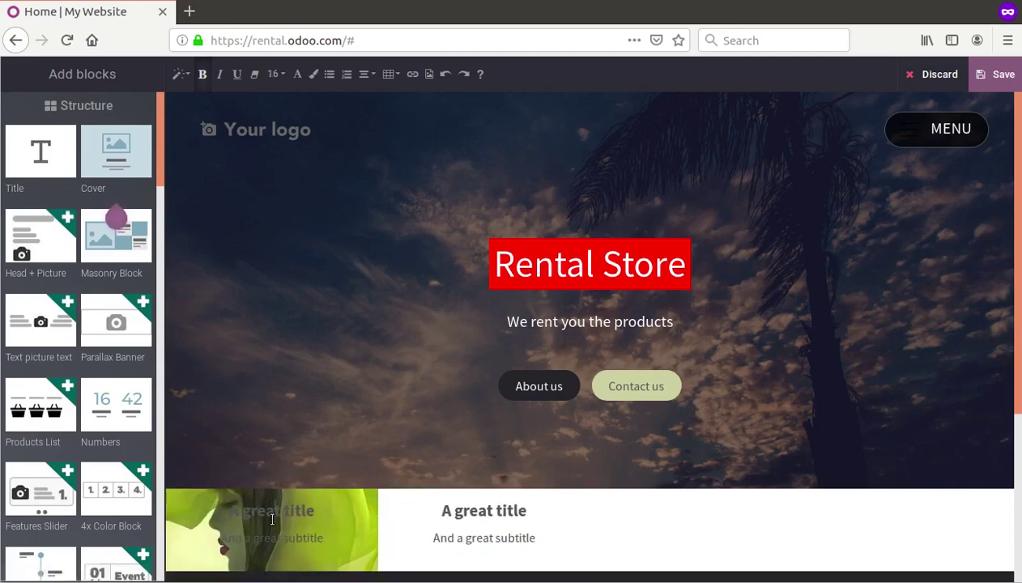
pyautogui.click(308, 478)
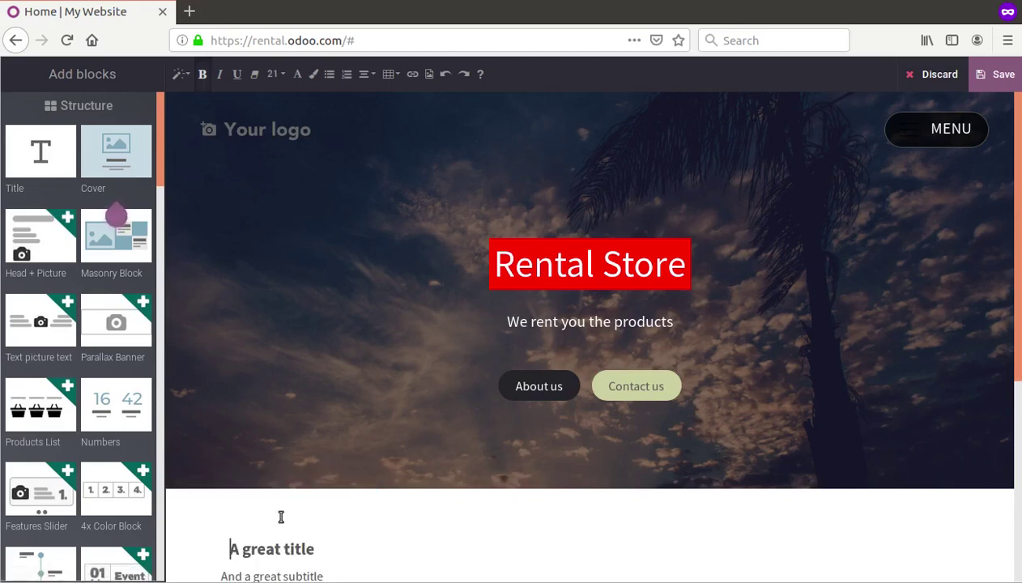
pyautogui.click(281, 517)
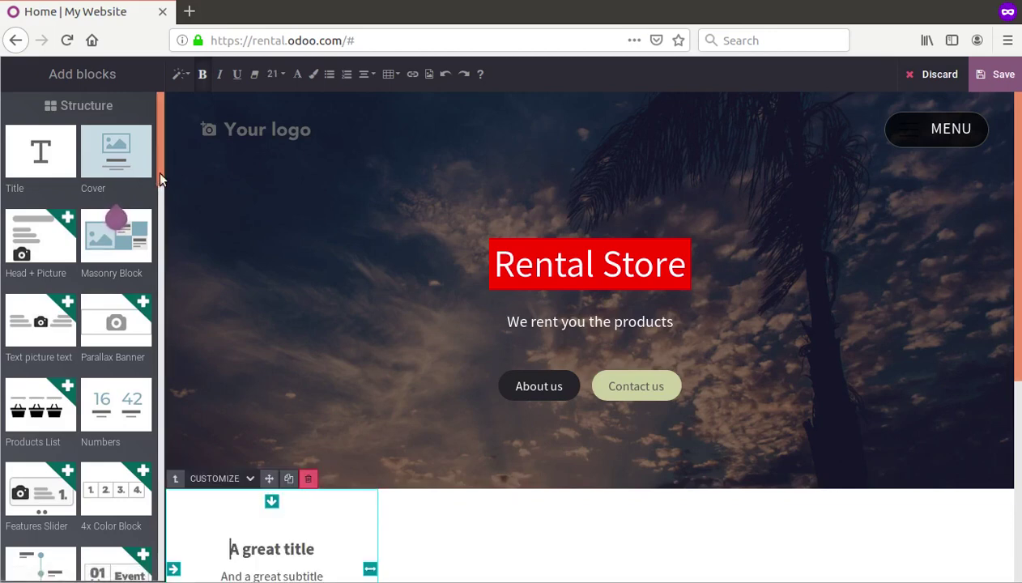
pyautogui.moveTo(159, 171); pyautogui.dragTo(159, 210)
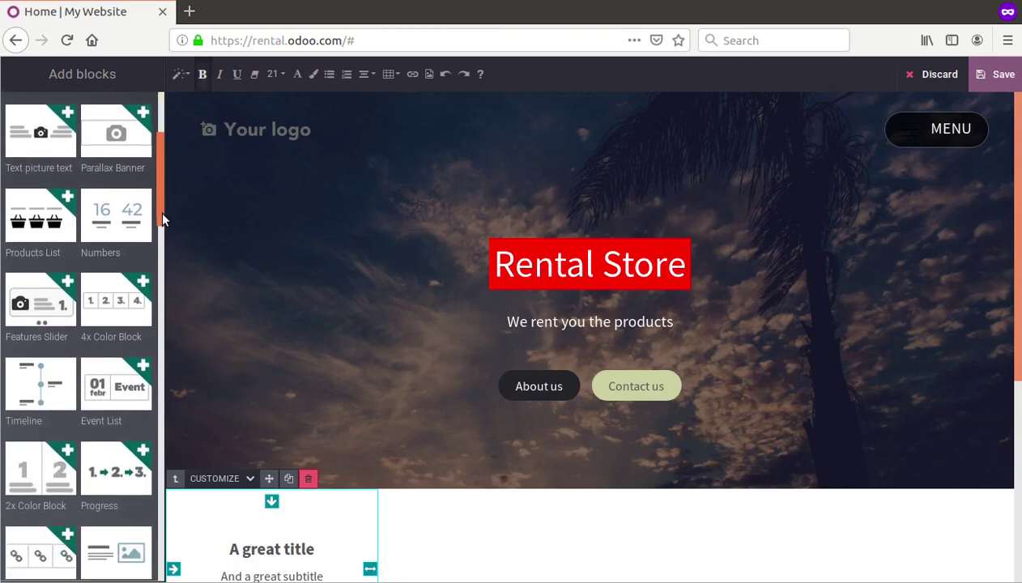
pyautogui.moveTo(18, 218); pyautogui.dragTo(268, 507)
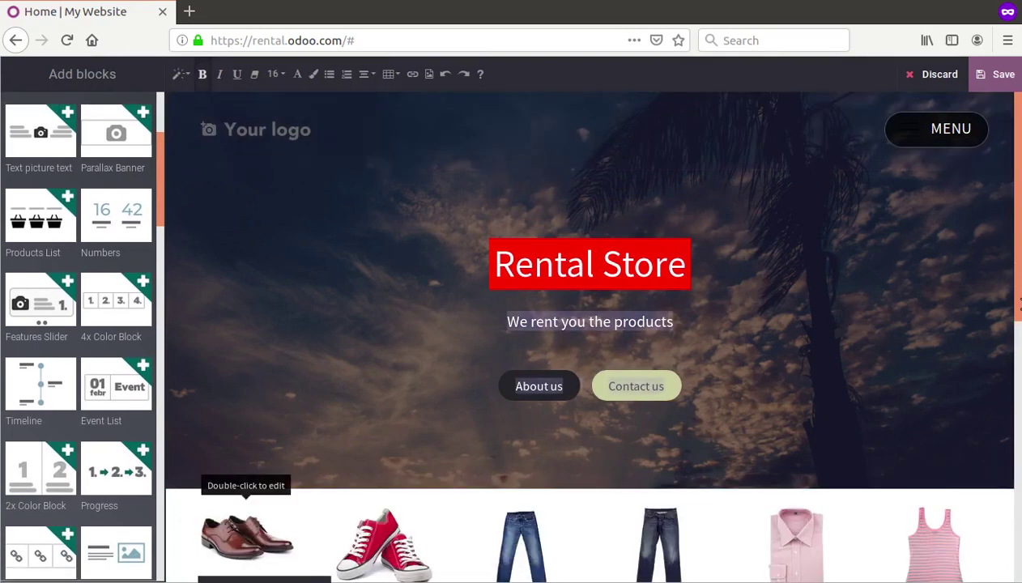
# - Save the homepage with the products row beneath the red-highlighted Rental Store cover
pyautogui.click(973, 328)
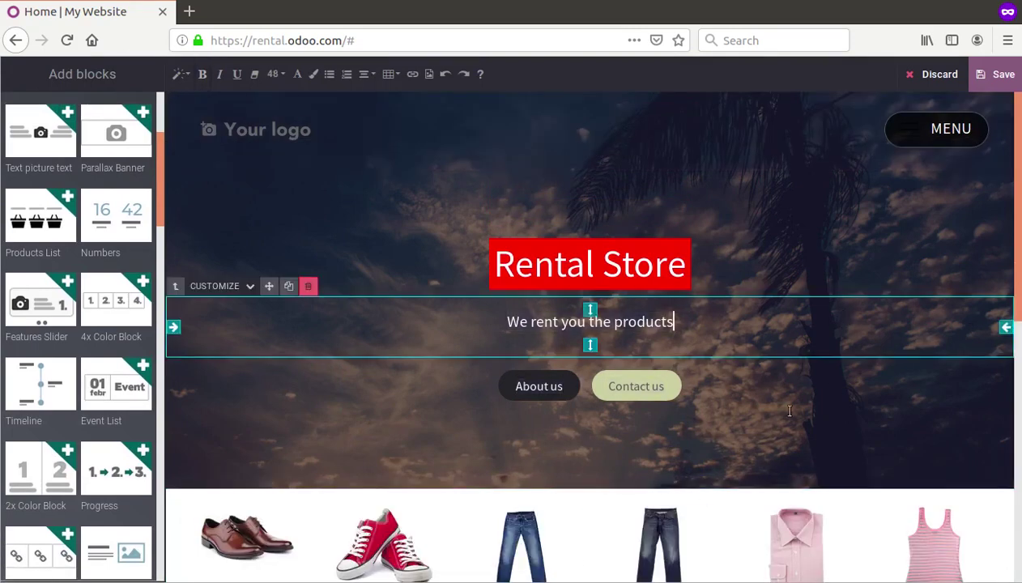
pyautogui.click(999, 76)
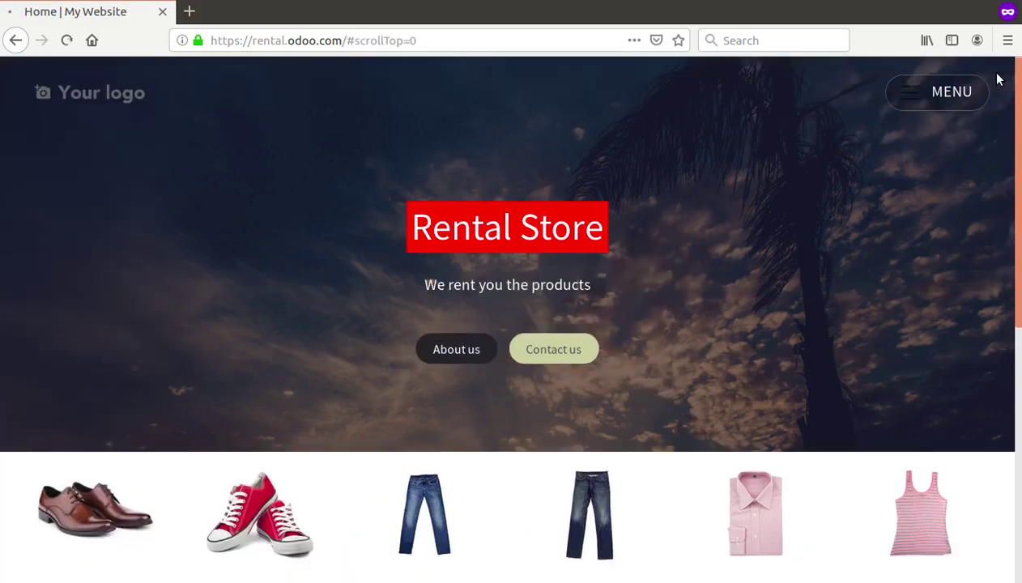
# - Scroll through the saved, published rental homepage
pyautogui.moveTo(1019, 188); pyautogui.dragTo(1004, 171)
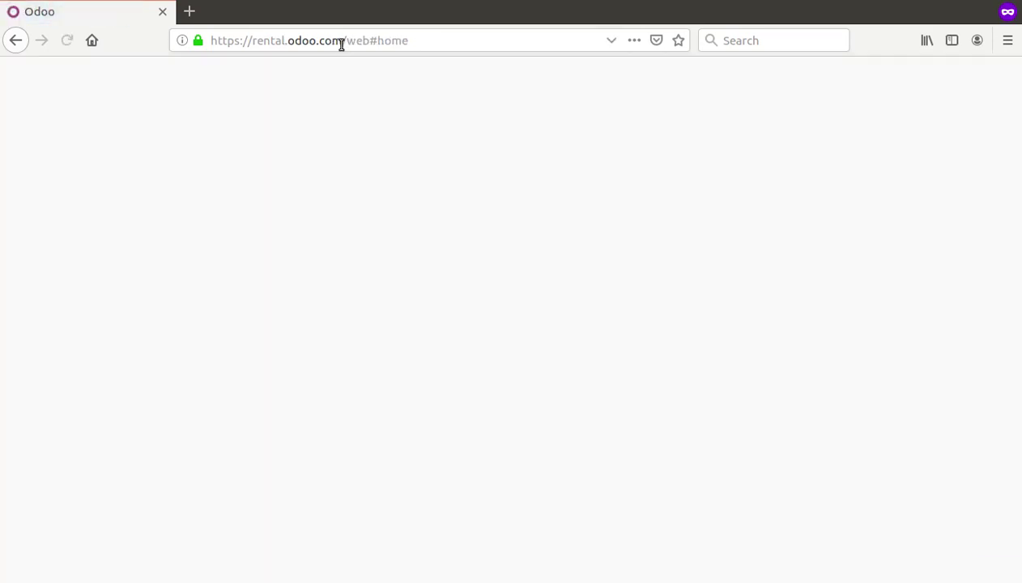
# - Log out of the Odoo account from the user menu
pyautogui.moveTo(341, 41); pyautogui.dragTo(259, 44)
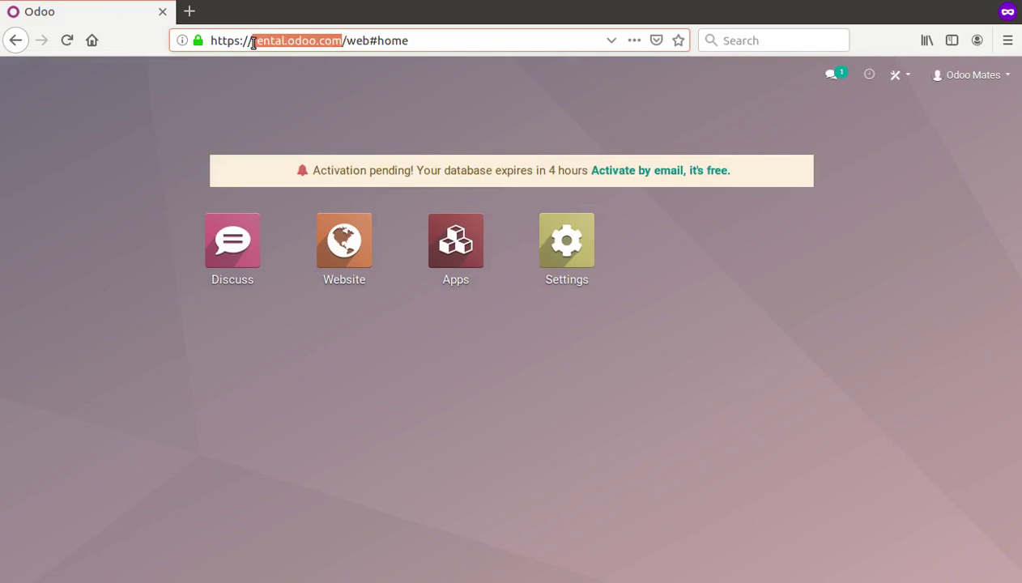
pyautogui.click(994, 68)
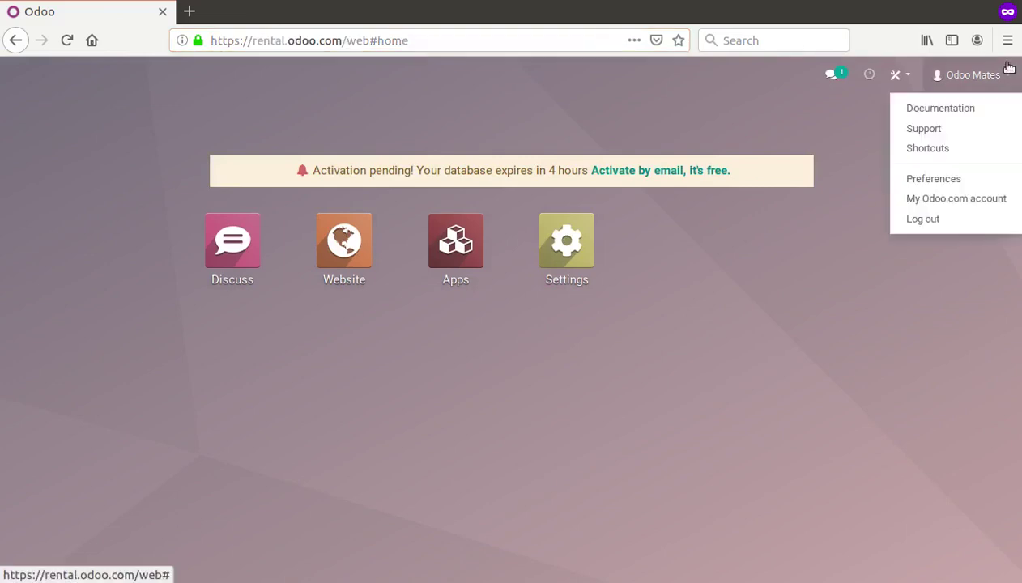
pyautogui.click(953, 220)
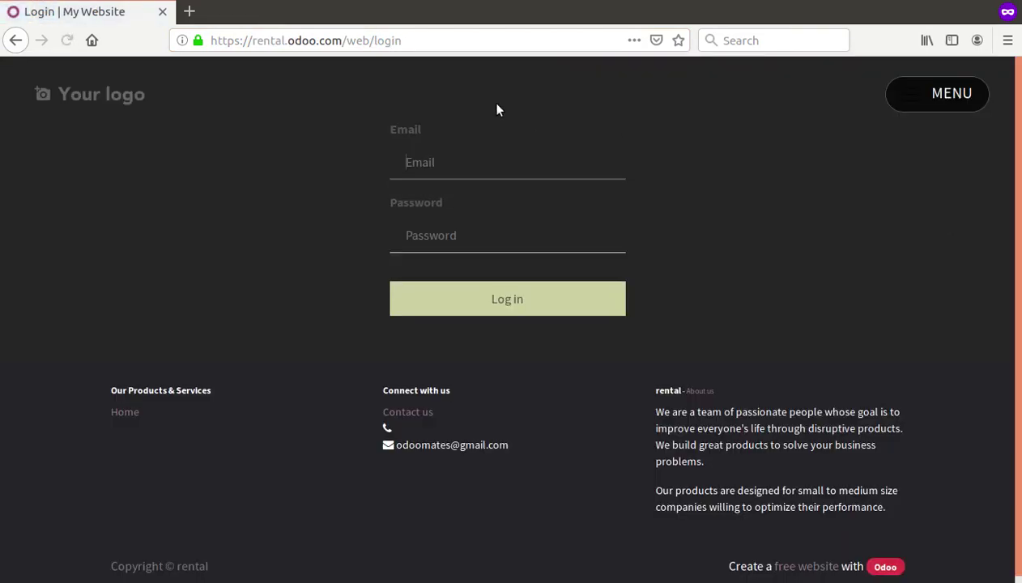
# - Load rental.odoo.com in a new private tab, closing the old login tab
pyautogui.click(197, 17)
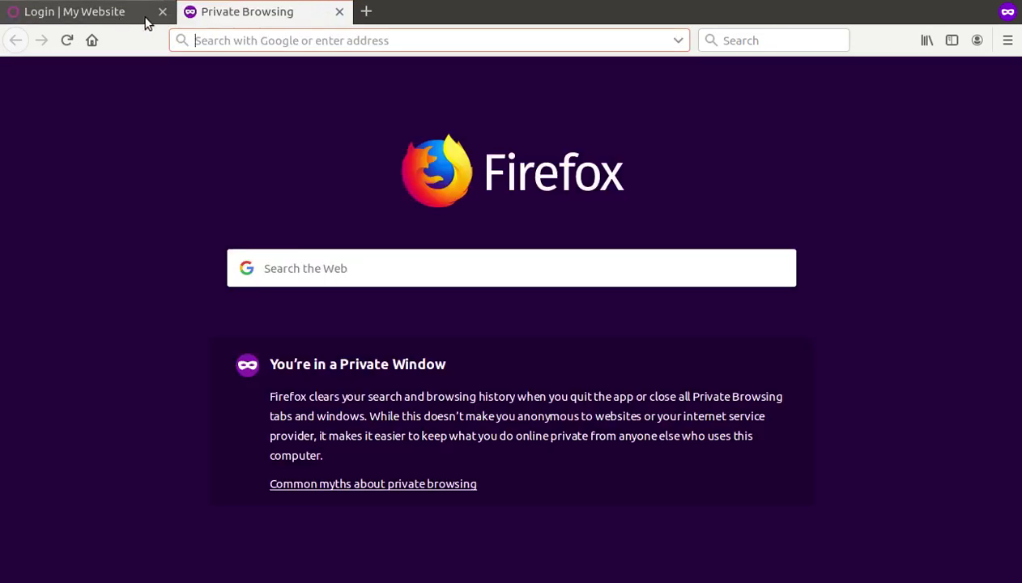
pyautogui.click(162, 13)
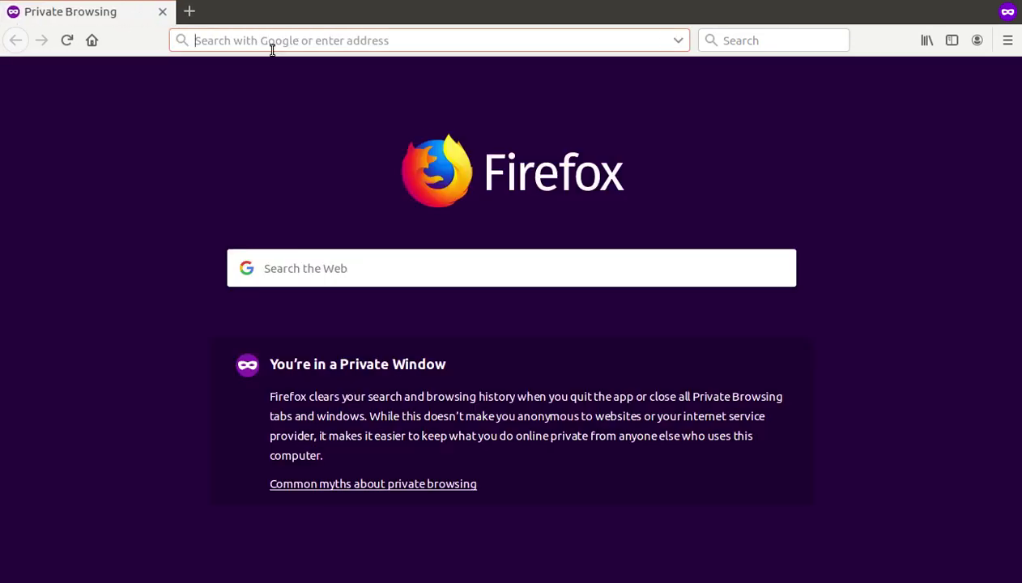
pyautogui.write('rental.odoo.com')
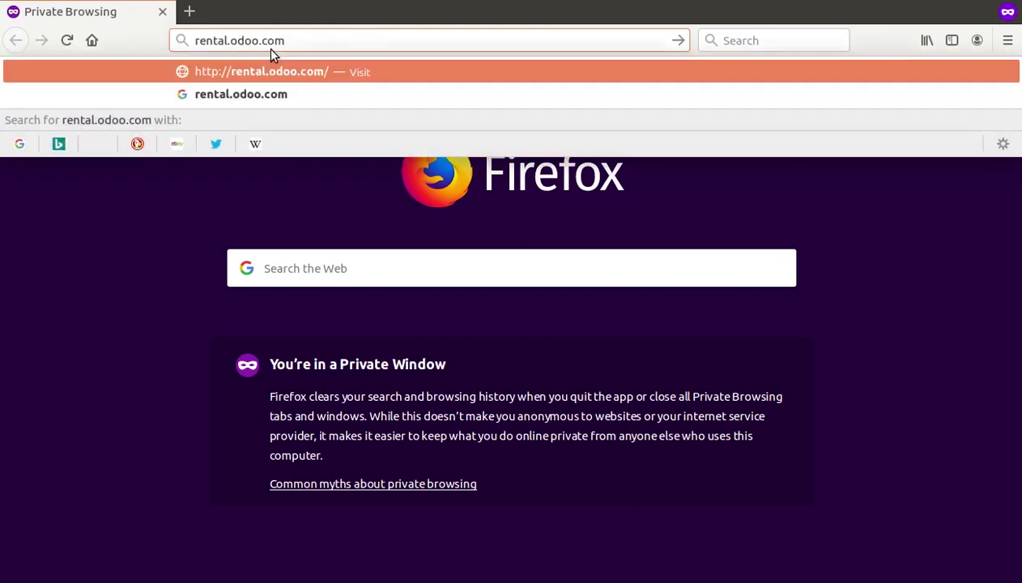
pyautogui.press('Return')
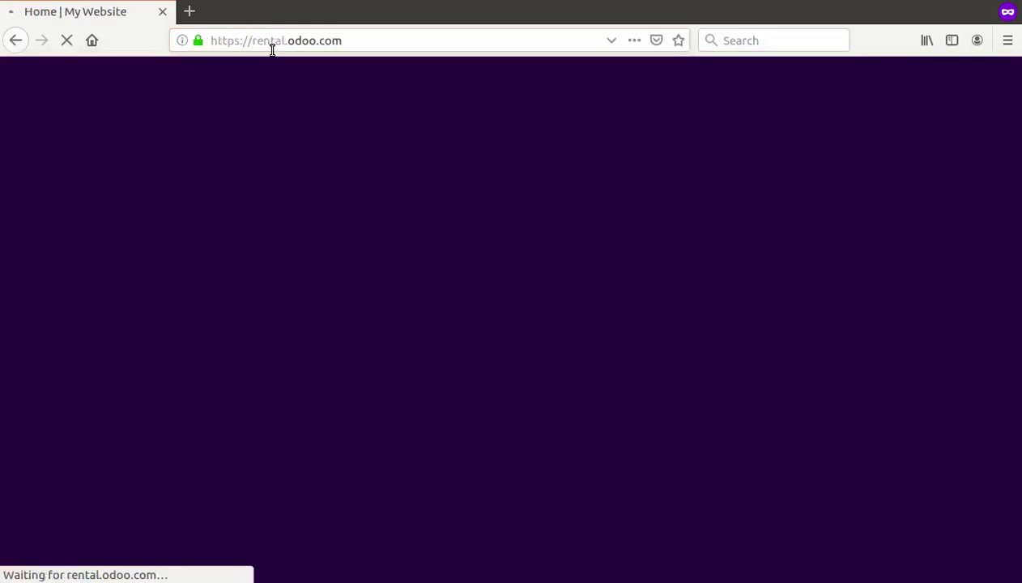
# - Scroll through the public homepage to check its blocks while logged out
pyautogui.scroll(-7, 1021, 182)
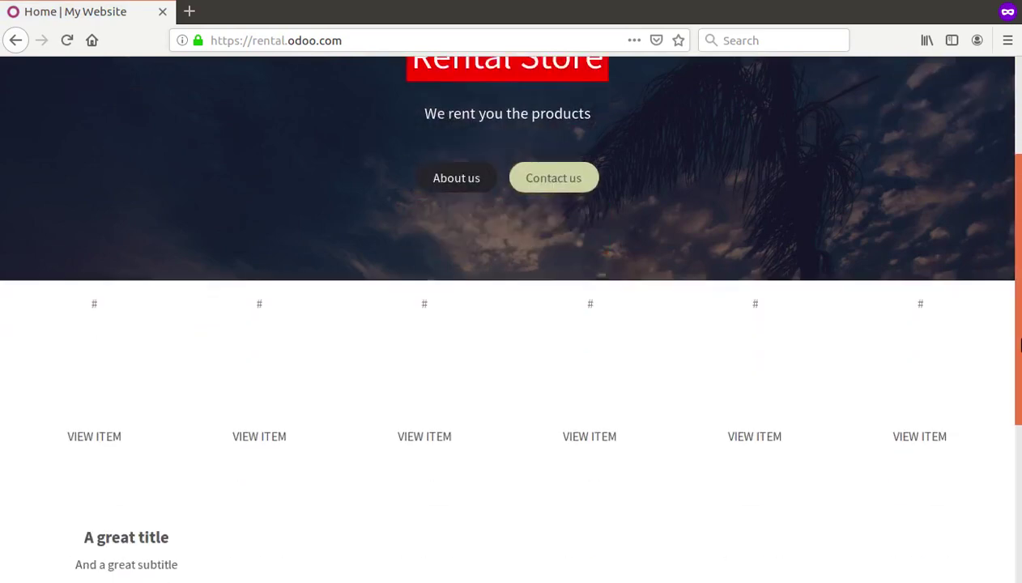
pyautogui.scroll(7, 996, 162)
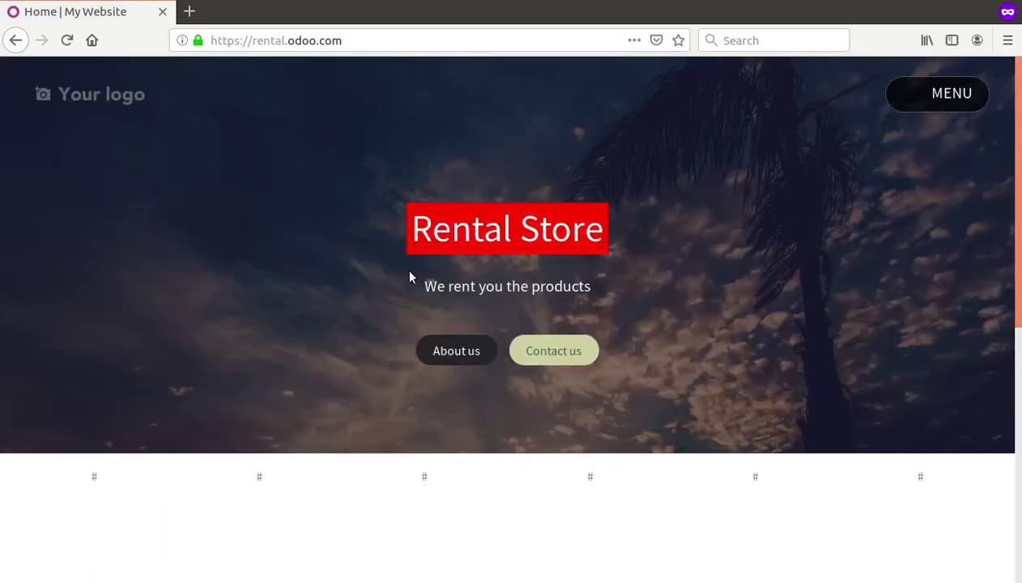
pyautogui.scroll(-3, 486, 365)
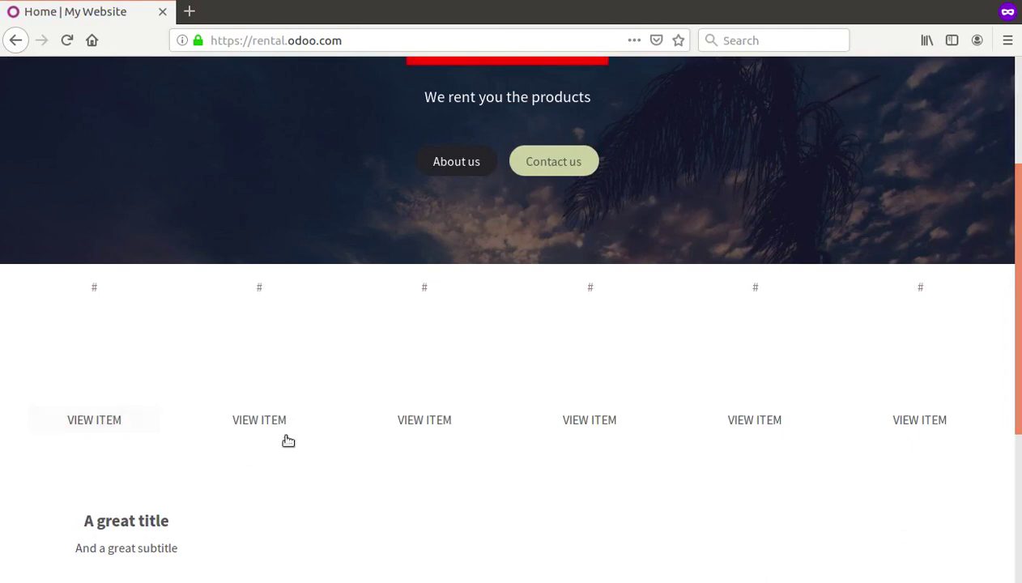
pyautogui.scroll(-4, 1011, 195)
pyautogui.scroll(7, 1012, 194)
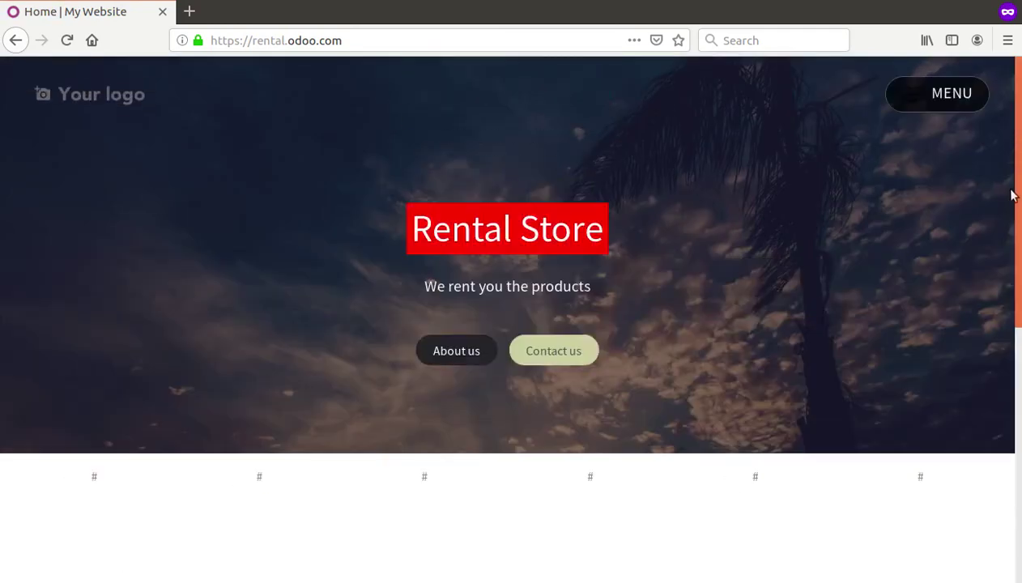
pyautogui.scroll(-2, 1019, 339)
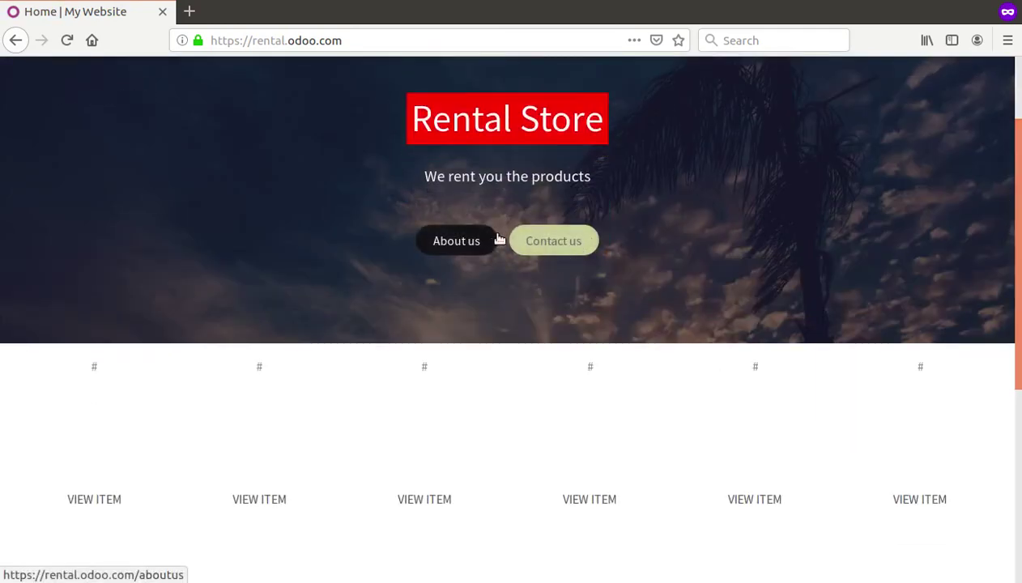
# - View the Contact us page, return home, then browse the About us page
pyautogui.click(543, 242)
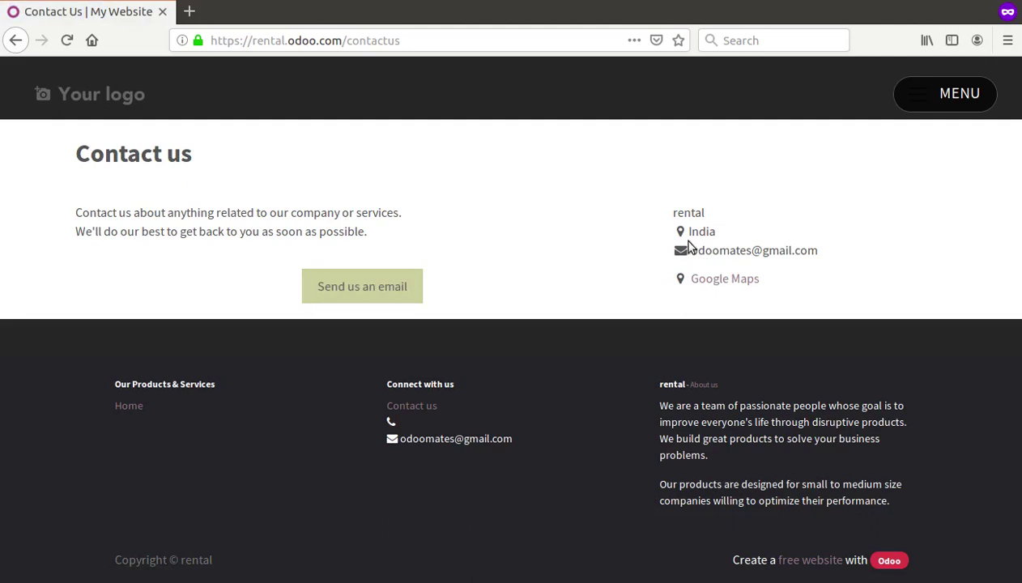
pyautogui.click(16, 42)
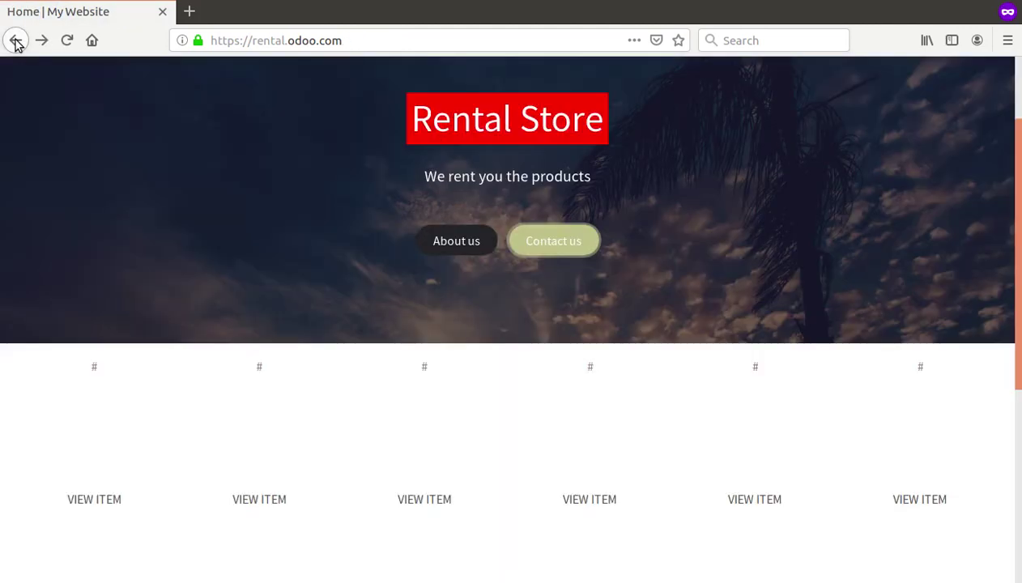
pyautogui.click(436, 234)
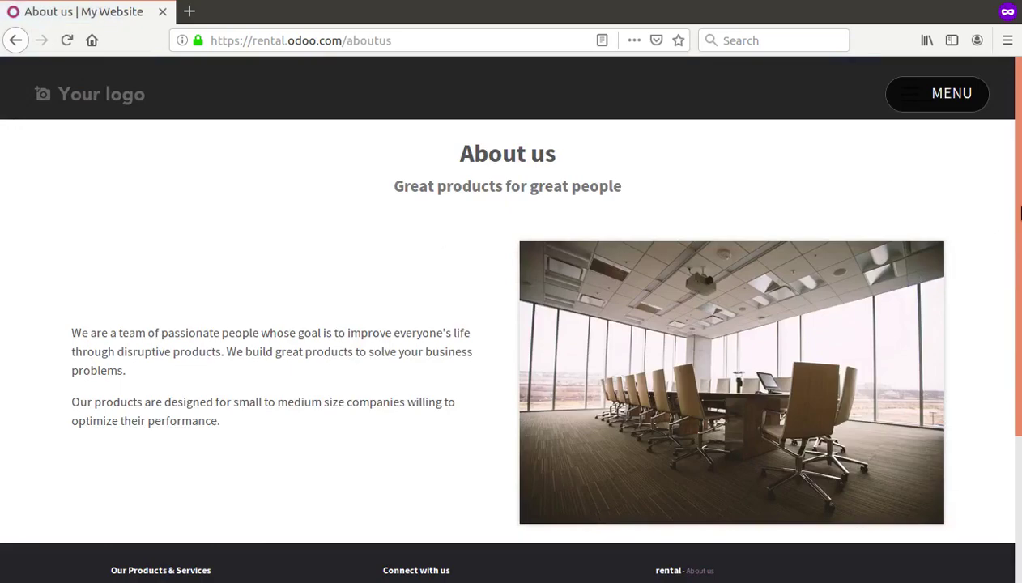
pyautogui.moveTo(1020, 212); pyautogui.dragTo(1021, 77)
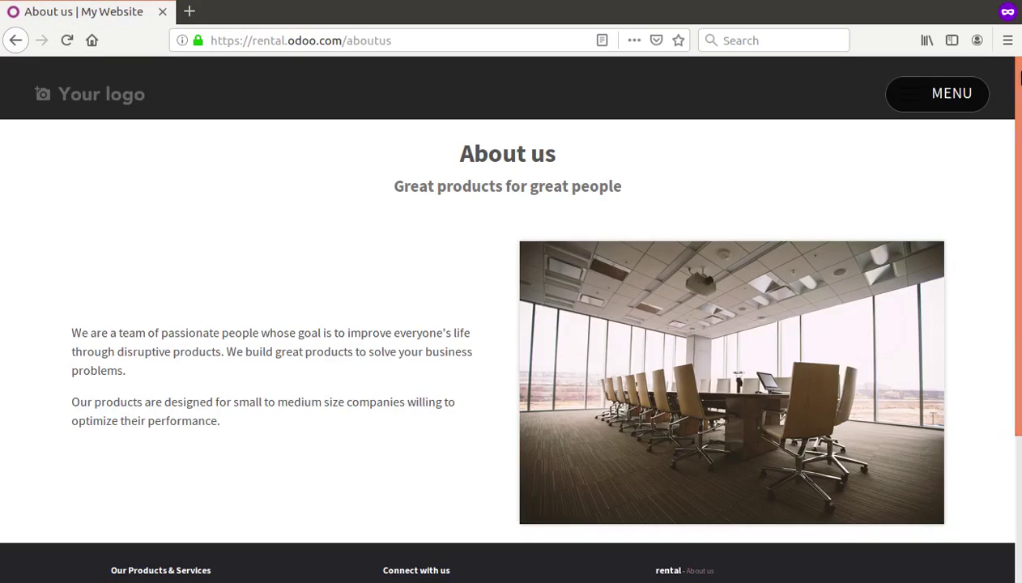